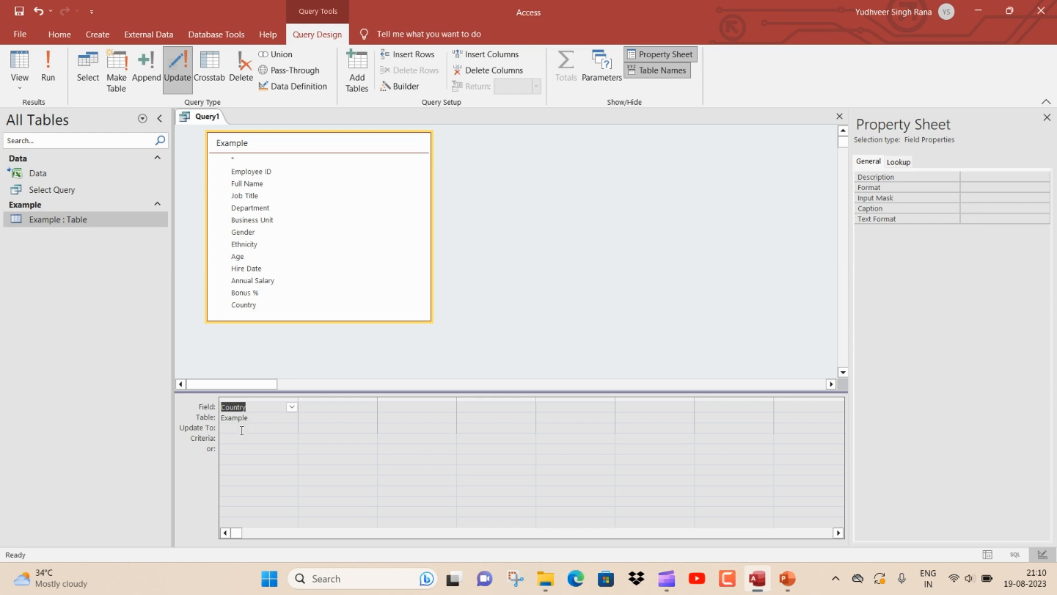
Set the Country field's update value to "India" and its criteria to "China"
{"action": "left_click", "coordinate": [241, 428]}
{"action": "type", "text": "India"}
{"action": "left_click", "coordinate": [229, 437]}
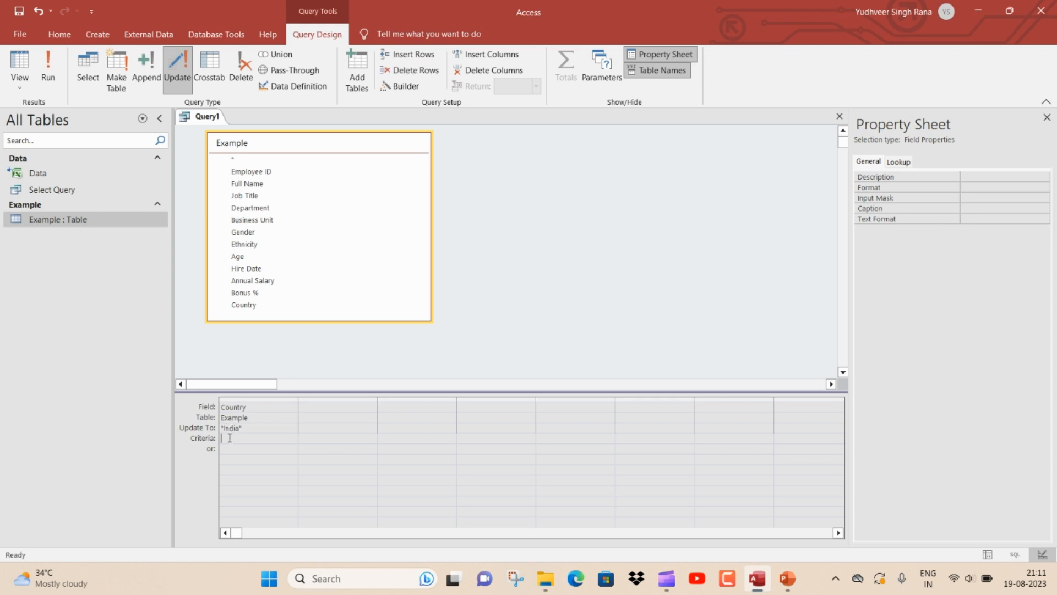
{"action": "type", "text": "c"}
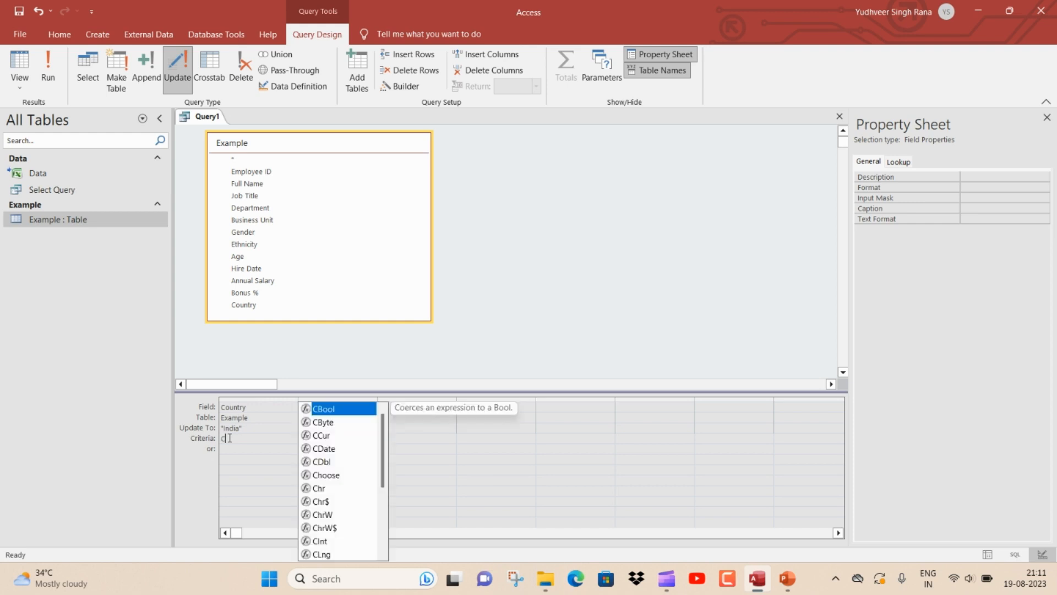
{"action": "type", "text": "hina"}
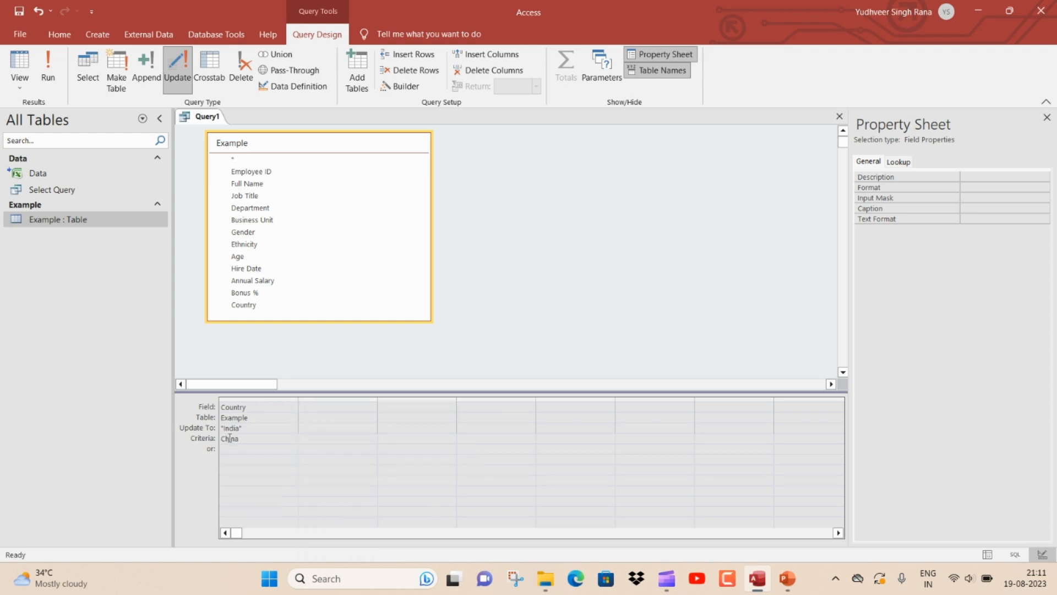
{"action": "left_click", "coordinate": [229, 447]}
Switch the query to SQL view and examine the generated UPDATE statement
{"action": "right_click", "coordinate": [208, 121]}
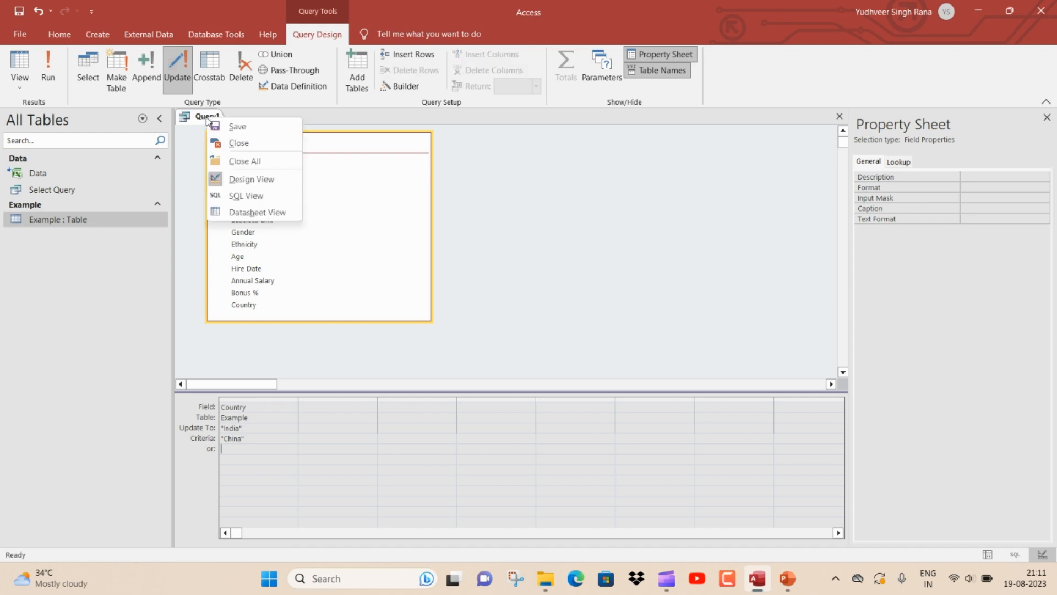
{"action": "left_click", "coordinate": [247, 197]}
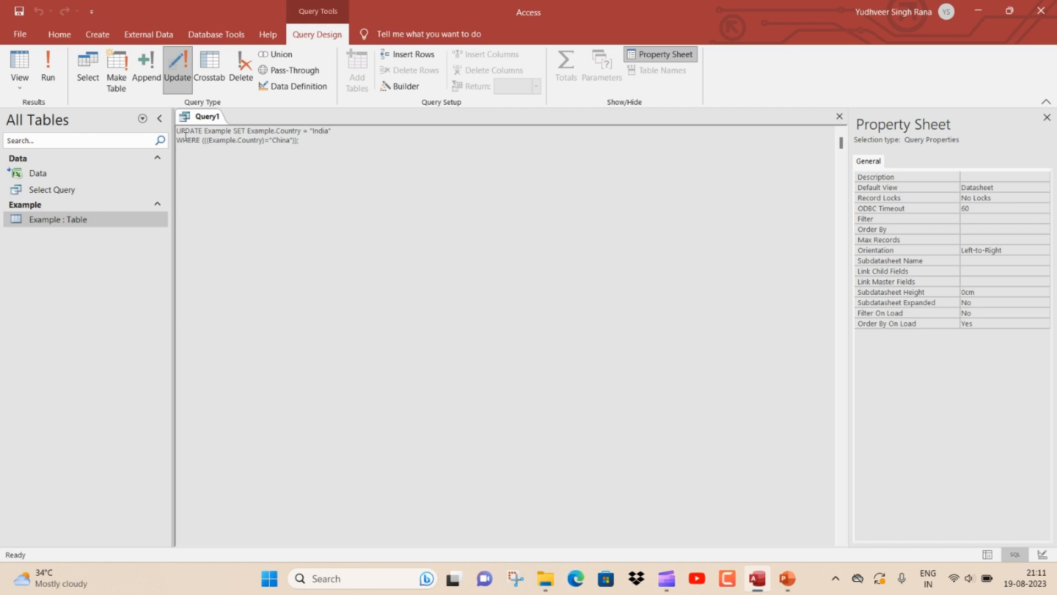
{"action": "left_click_drag", "start_coordinate": [202, 140], "coordinate": [302, 132]}
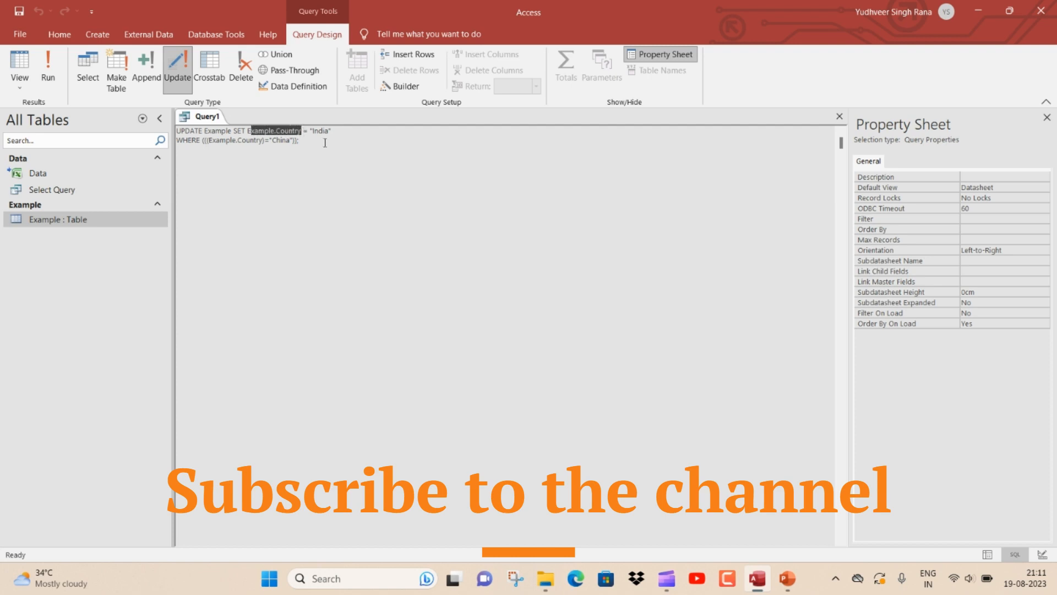
{"action": "left_click", "coordinate": [236, 153]}
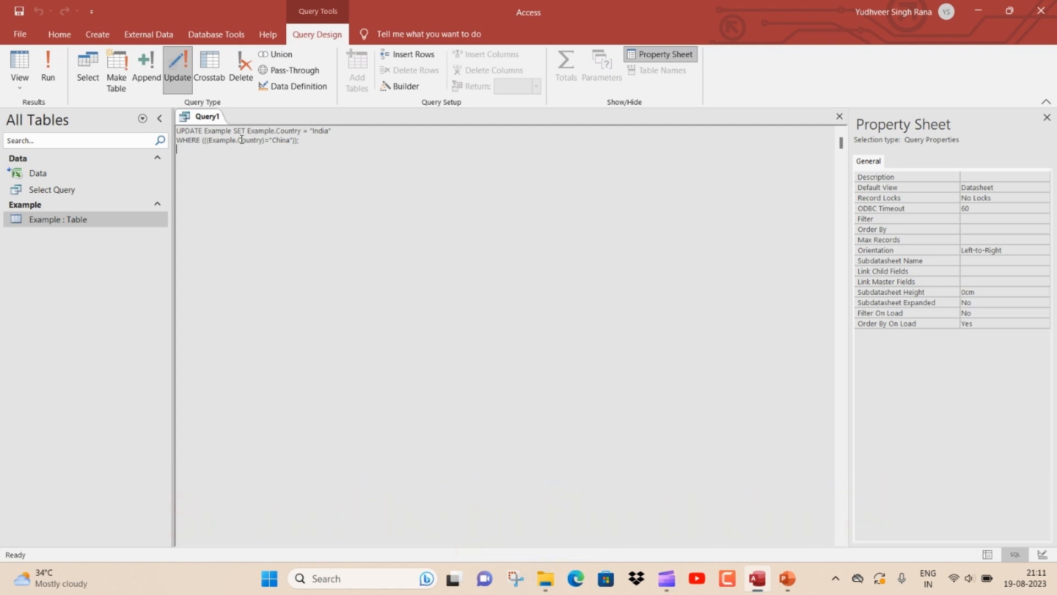
{"action": "double_click", "coordinate": [231, 133]}
{"action": "left_click_drag", "start_coordinate": [273, 131], "coordinate": [298, 131]}
{"action": "left_click_drag", "start_coordinate": [213, 140], "coordinate": [337, 149]}
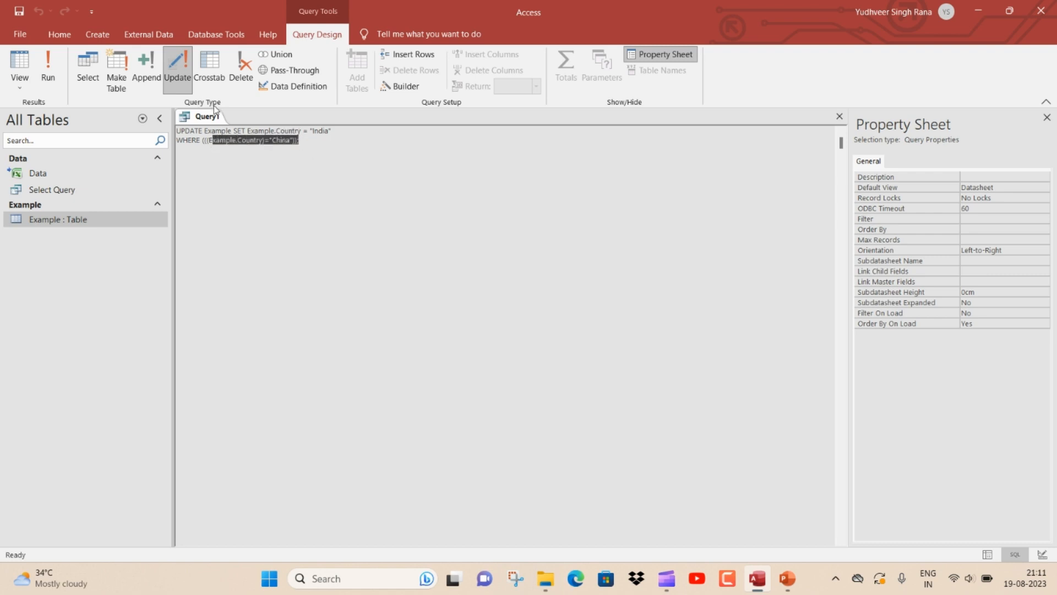
Run the update query, confirm the update, and close the query without saving it
{"action": "left_click", "coordinate": [48, 67]}
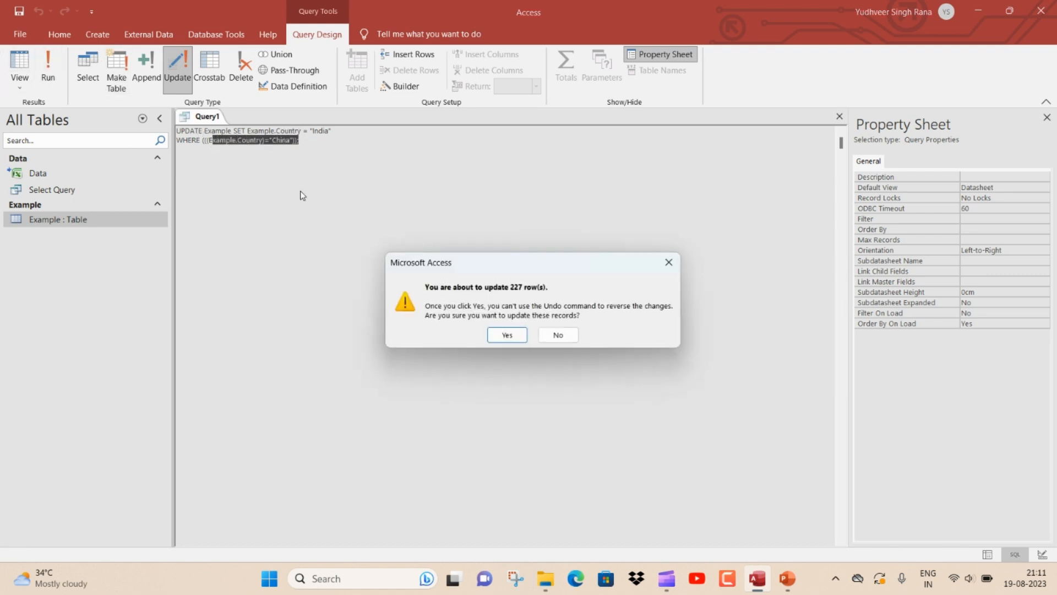
{"action": "left_click", "coordinate": [505, 335]}
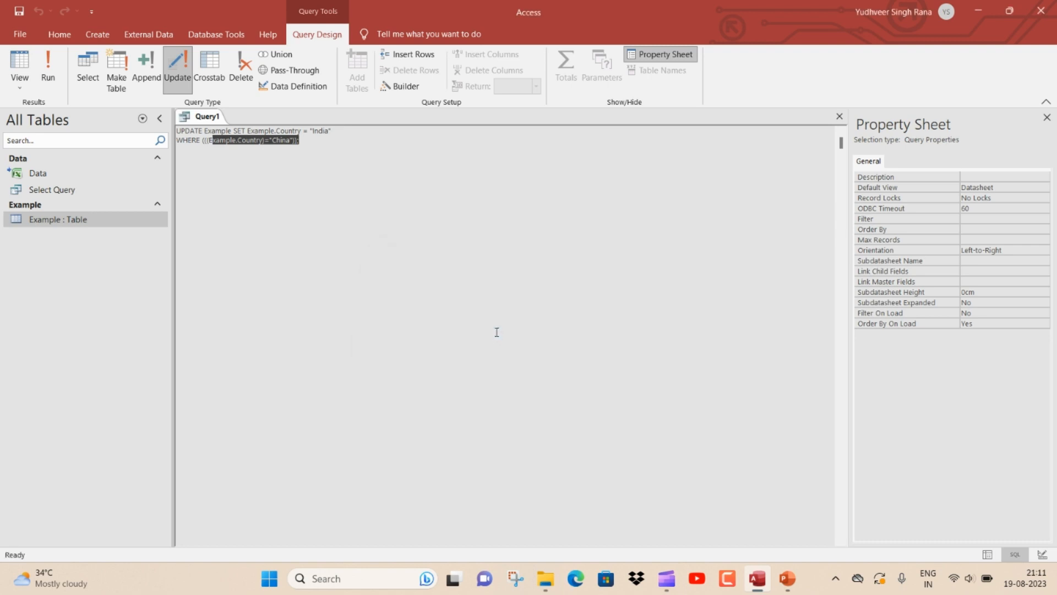
{"action": "left_click", "coordinate": [839, 117]}
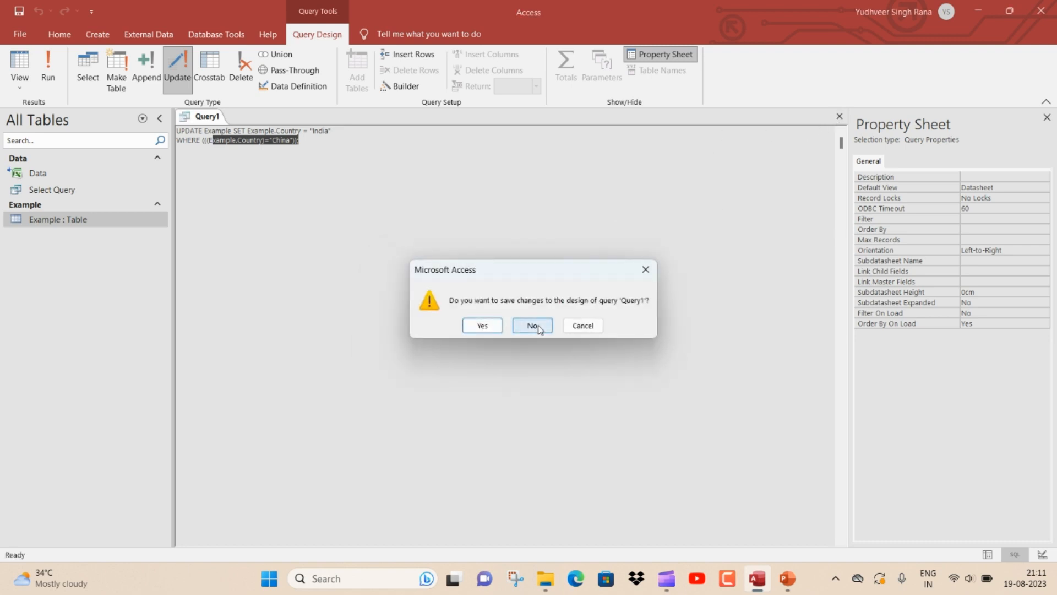
{"action": "left_click", "coordinate": [532, 326]}
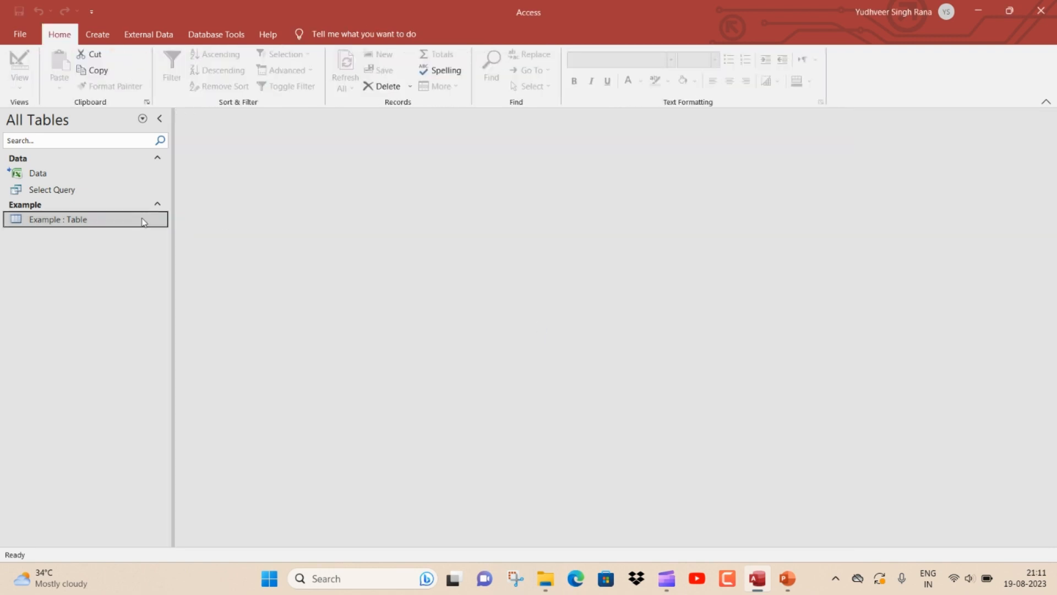
Open the Example table, filter the Country column to India only, and jump to the last record
{"action": "double_click", "coordinate": [142, 221]}
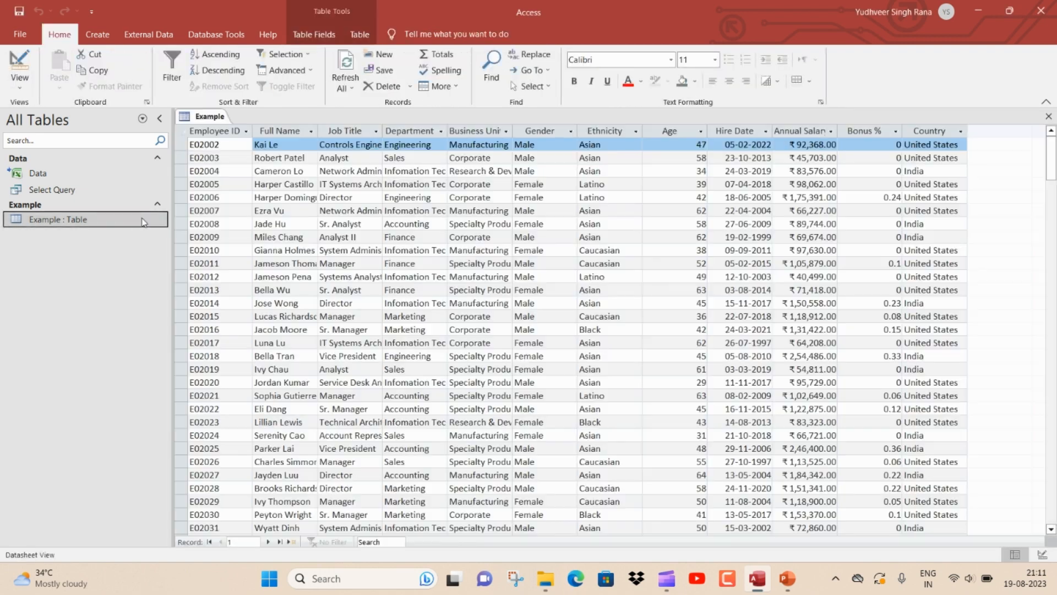
{"action": "left_click", "coordinate": [959, 131]}
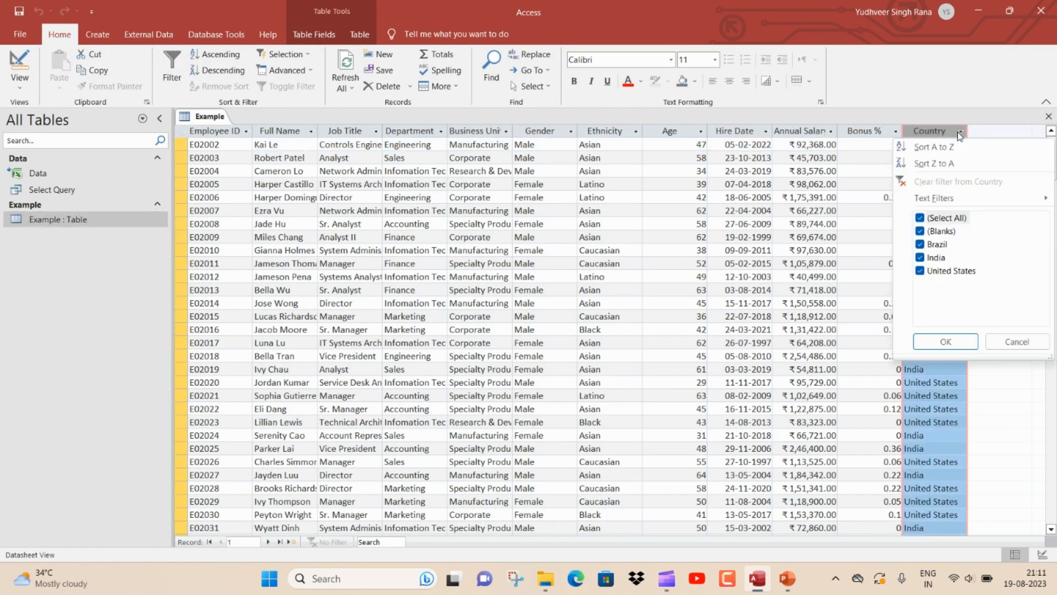
{"action": "left_click", "coordinate": [935, 218]}
{"action": "left_click", "coordinate": [919, 257]}
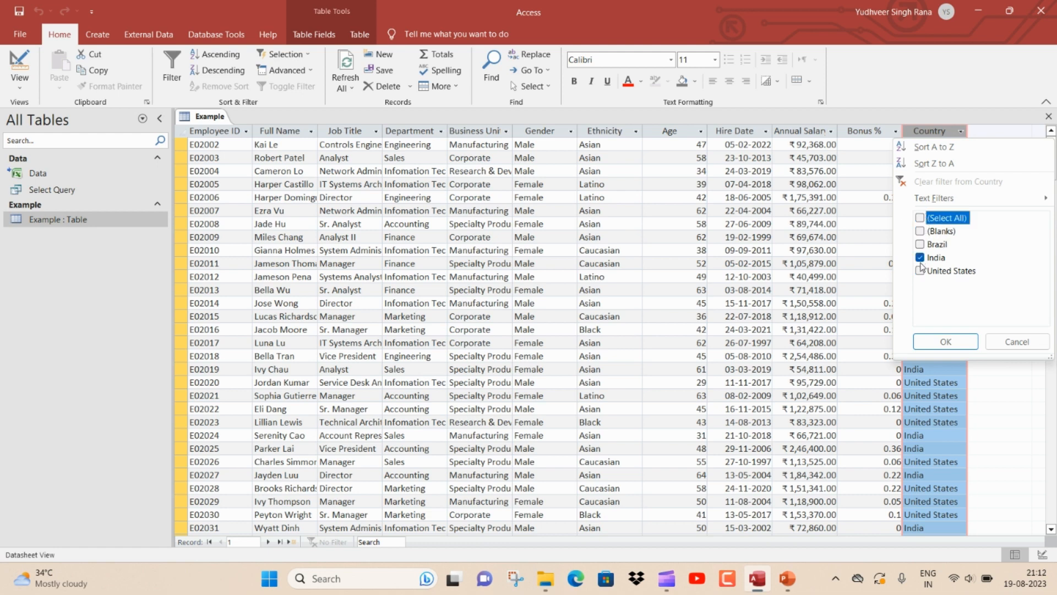
{"action": "left_click", "coordinate": [942, 341]}
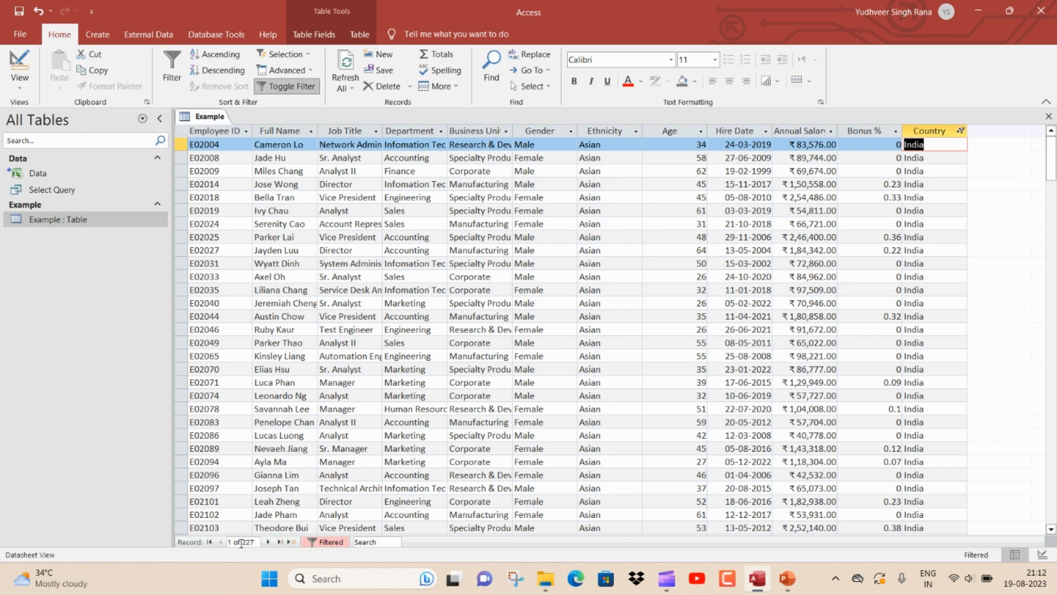
{"action": "left_click", "coordinate": [280, 541]}
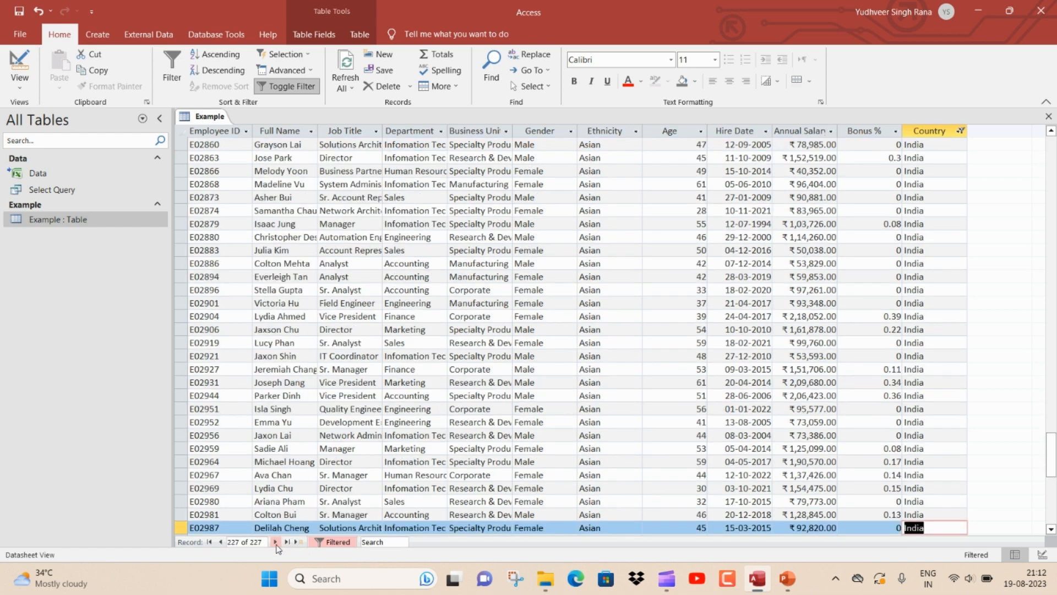
{"action": "scroll", "coordinate": [944, 333], "scroll_direction": "down", "scroll_amount": 1}
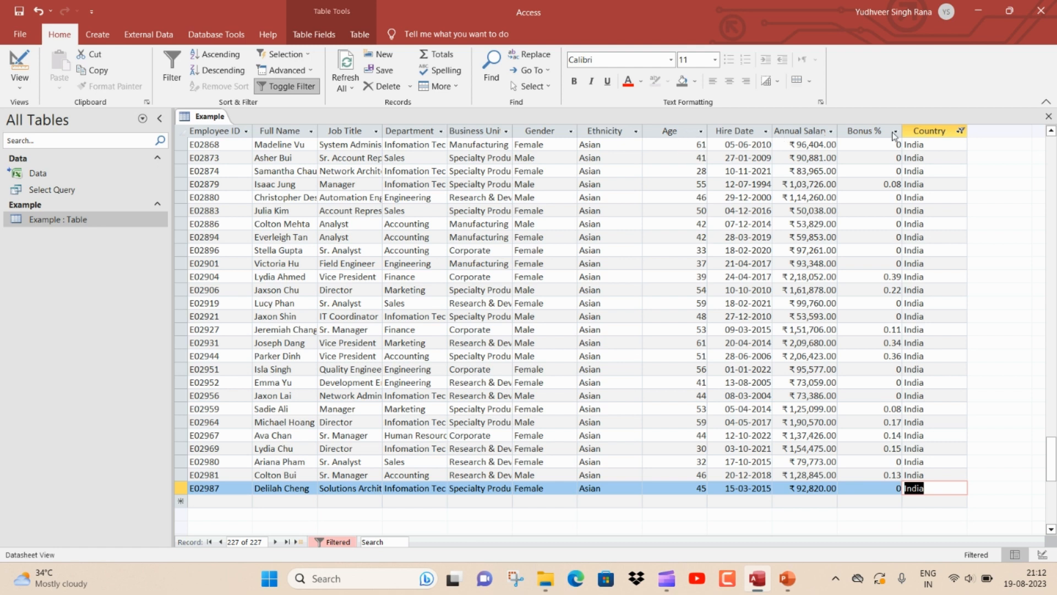
Close the Example table without saving its design changes
{"action": "left_click", "coordinate": [698, 144]}
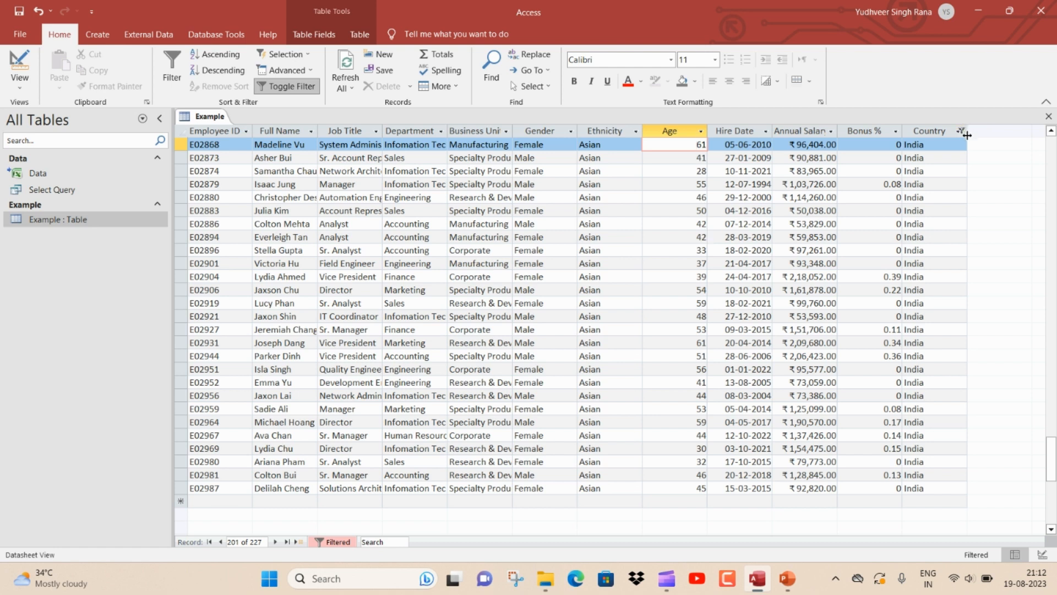
{"action": "left_click", "coordinate": [1048, 118]}
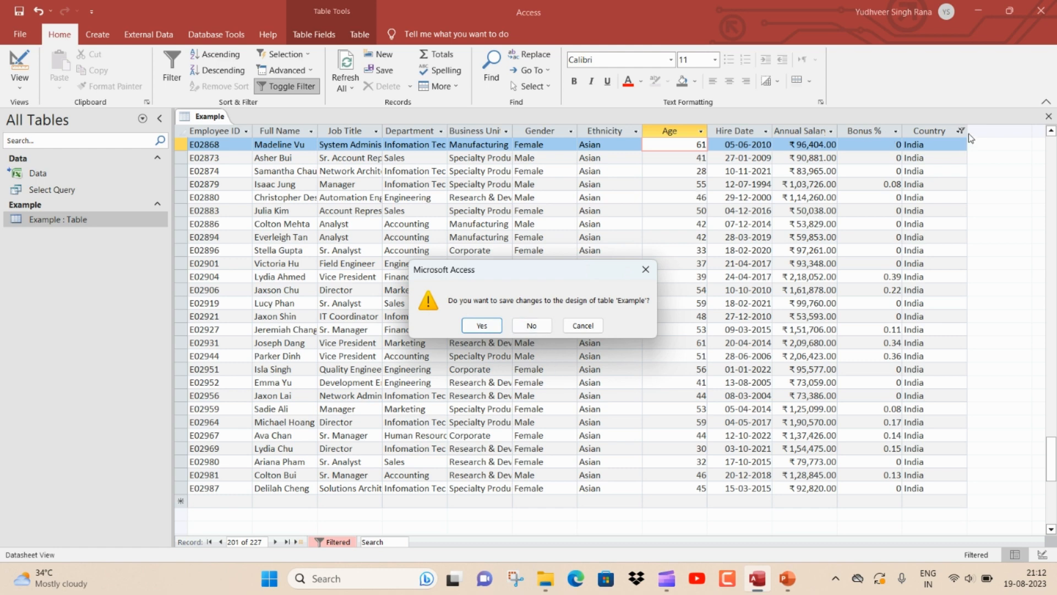
{"action": "left_click", "coordinate": [538, 328]}
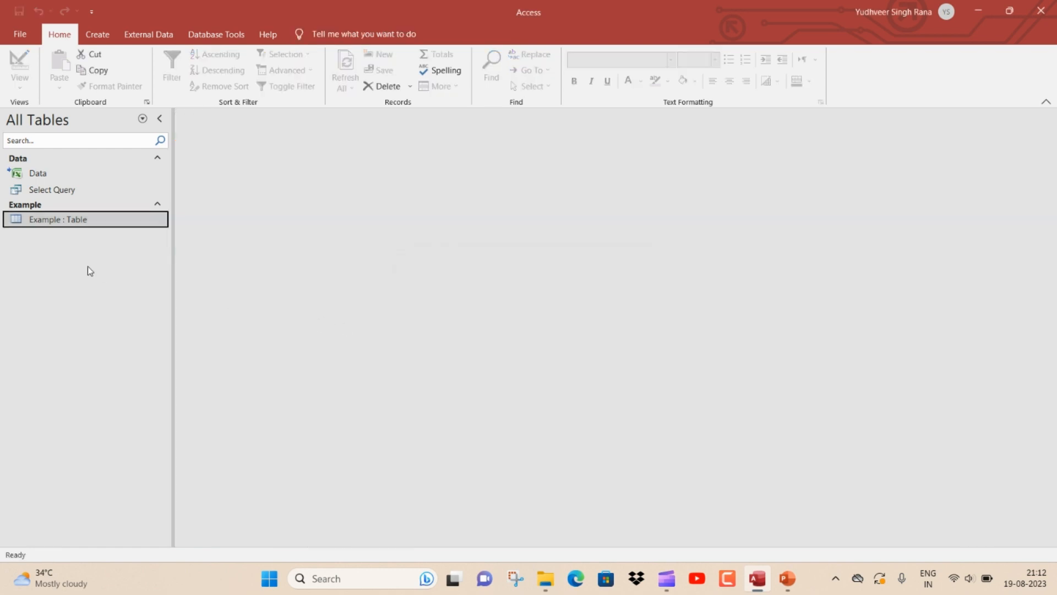
In Design view of the Example table, add a Short Text field named Cat and save the design
{"action": "right_click", "coordinate": [81, 219]}
{"action": "left_click", "coordinate": [121, 239]}
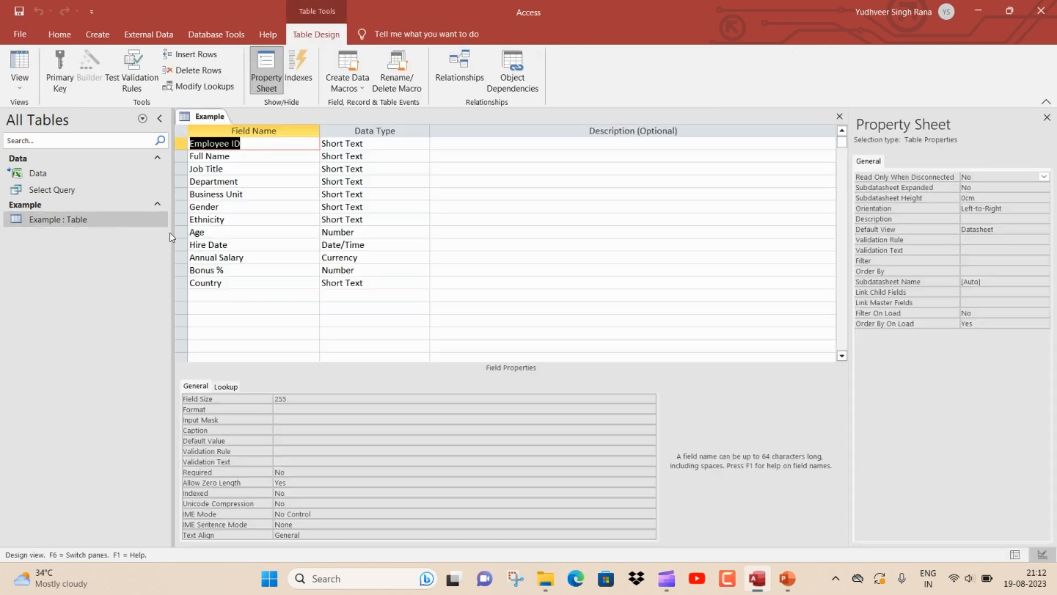
{"action": "left_click", "coordinate": [214, 293]}
{"action": "type", "text": "Cat"}
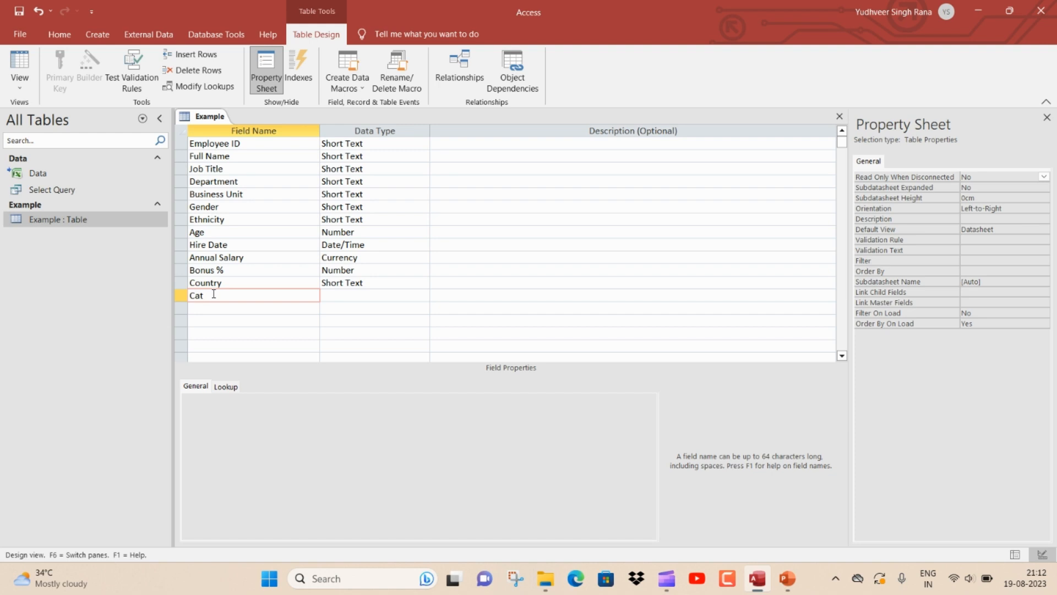
{"action": "key", "text": "Tab"}
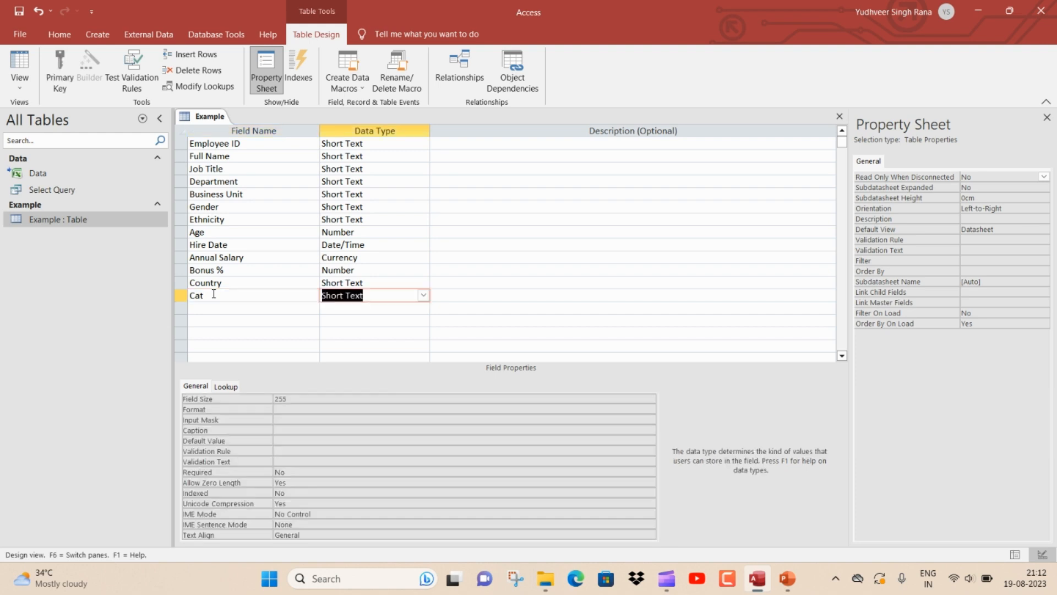
{"action": "right_click", "coordinate": [202, 121]}
{"action": "left_click", "coordinate": [217, 130]}
{"action": "left_click", "coordinate": [837, 117]}
Open the Example table to inspect the new Cat column, then close it
{"action": "double_click", "coordinate": [106, 219]}
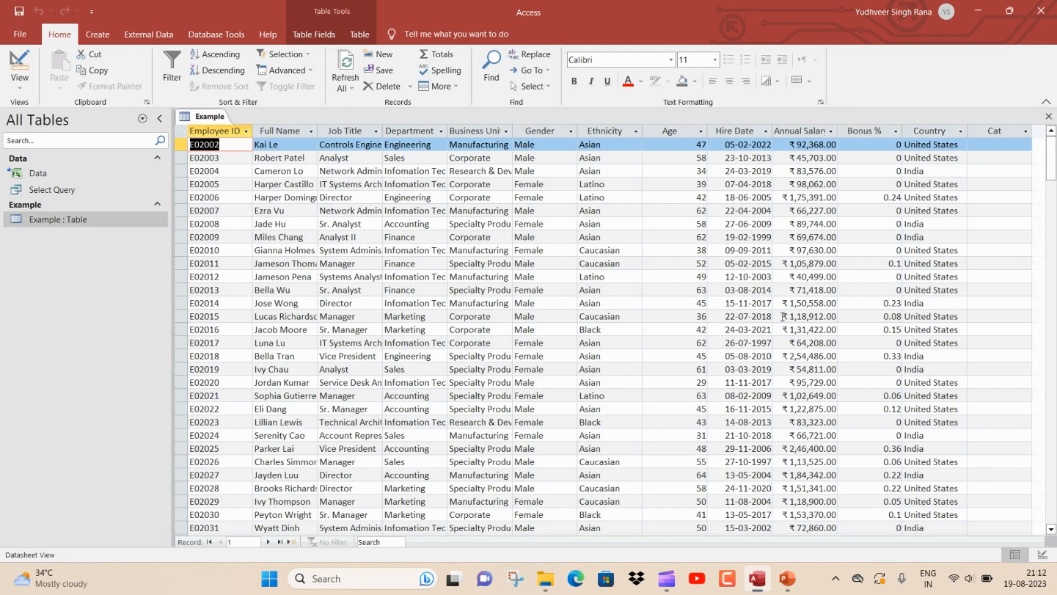
{"action": "left_click_drag", "start_coordinate": [1016, 158], "coordinate": [1009, 133]}
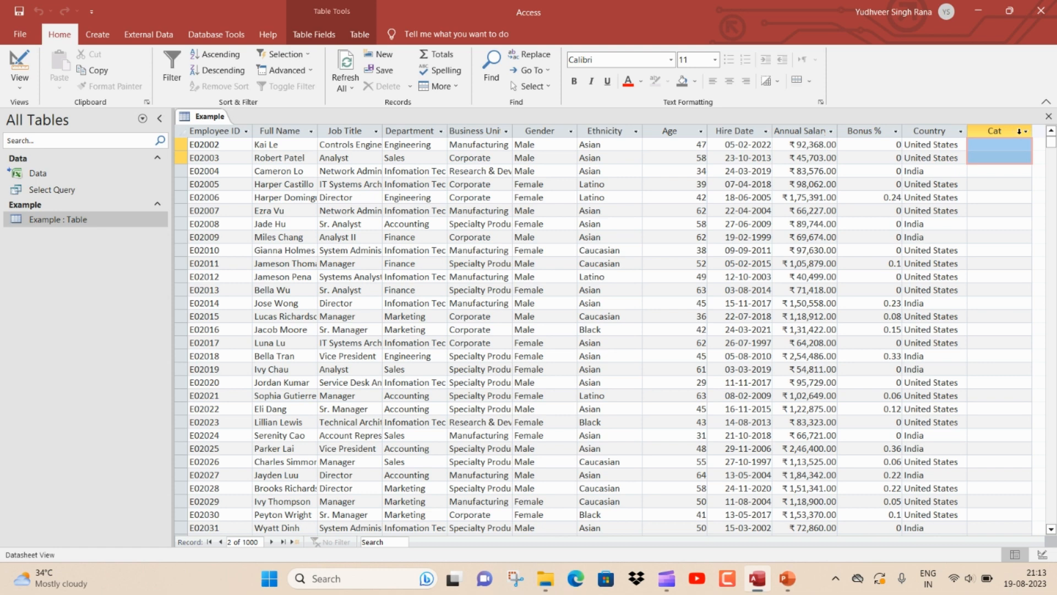
{"action": "key", "text": "ctrl+w"}
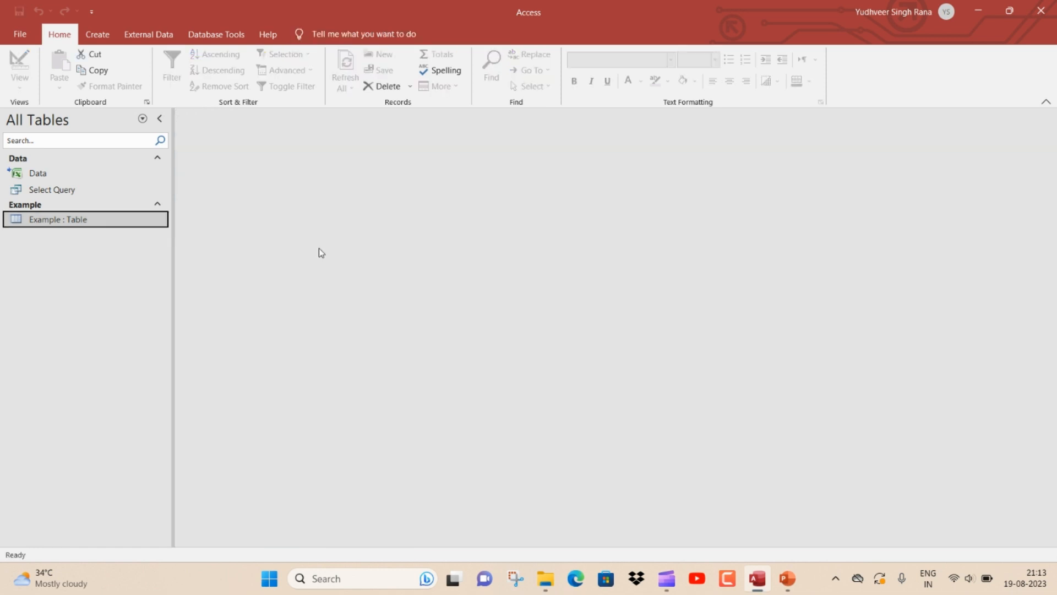
Create a new query design on the Example table and add the Cat field to the grid
{"action": "key", "text": "alt+c"}
{"action": "key", "text": "q"}
{"action": "key", "text": "d"}
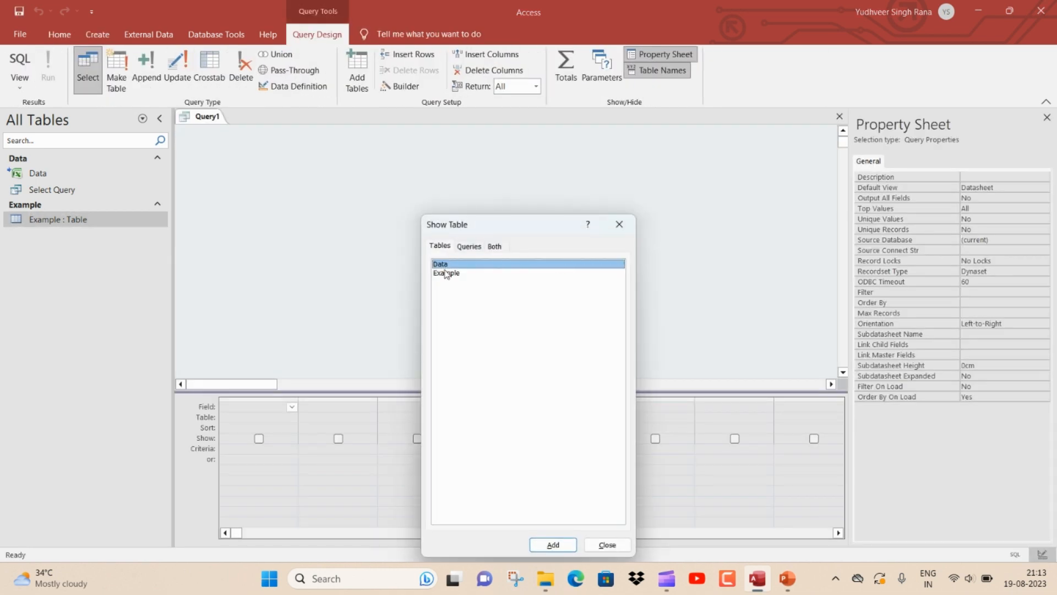
{"action": "left_click", "coordinate": [446, 274]}
{"action": "left_click", "coordinate": [553, 545]}
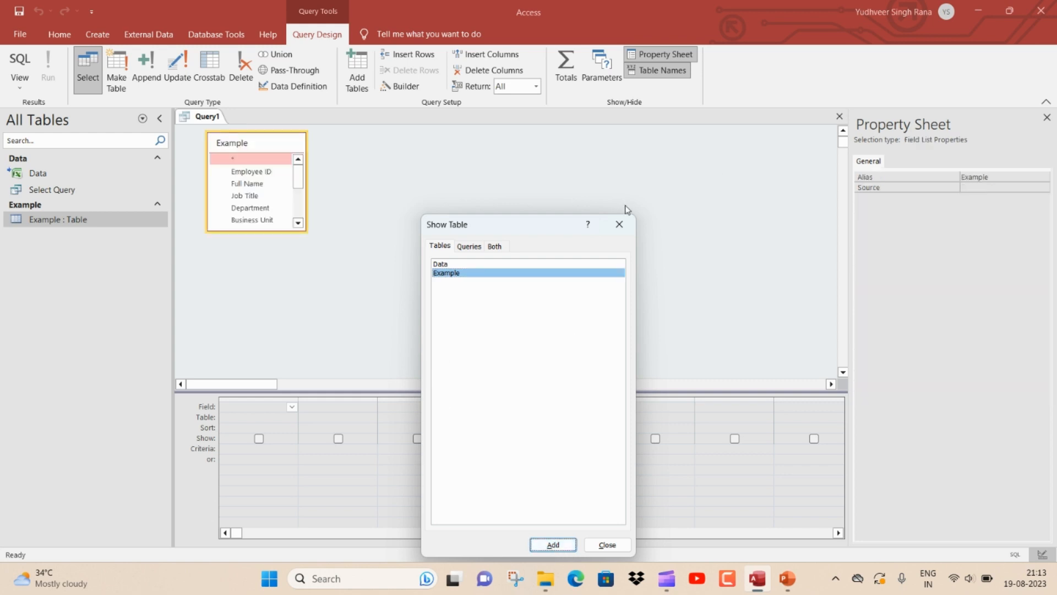
{"action": "left_click", "coordinate": [618, 223]}
{"action": "left_click_drag", "start_coordinate": [276, 230], "coordinate": [278, 316]}
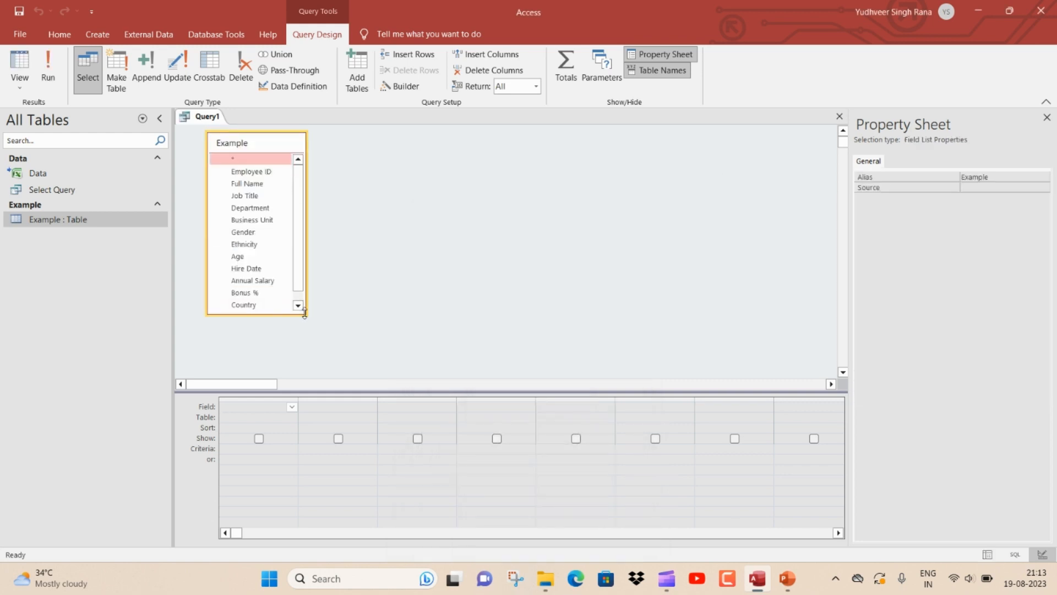
{"action": "left_click", "coordinate": [296, 293]}
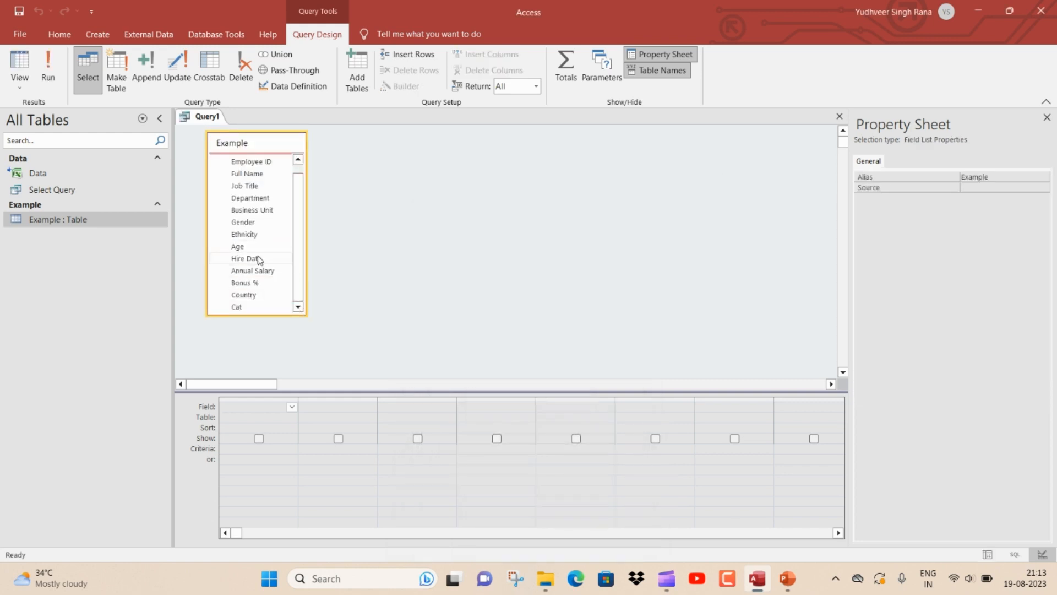
{"action": "double_click", "coordinate": [240, 306]}
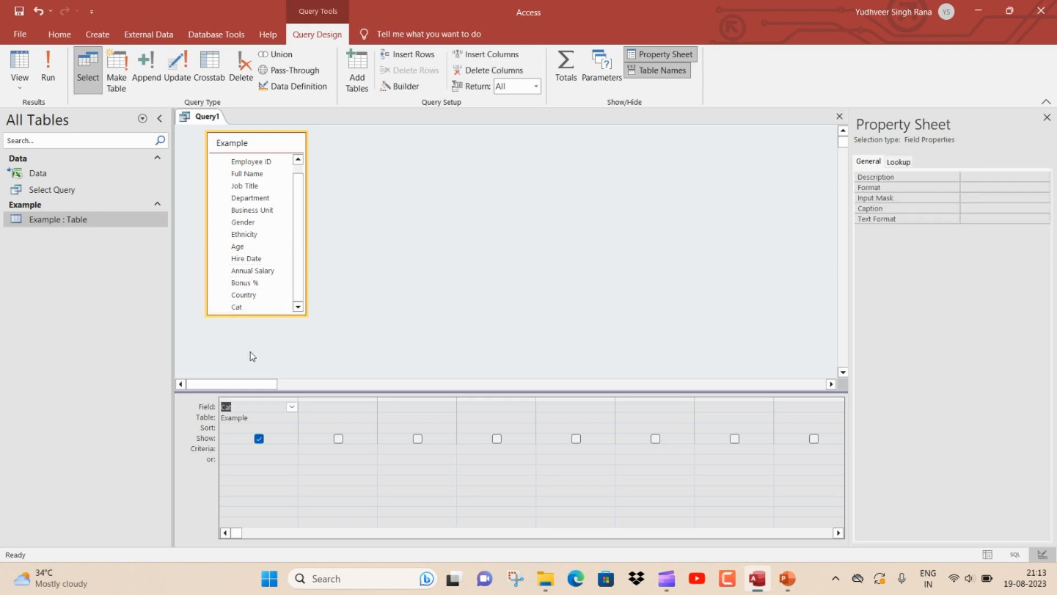
Convert the query to an update query and set Cat's update value to "Senior Citizen"
{"action": "left_click", "coordinate": [178, 69]}
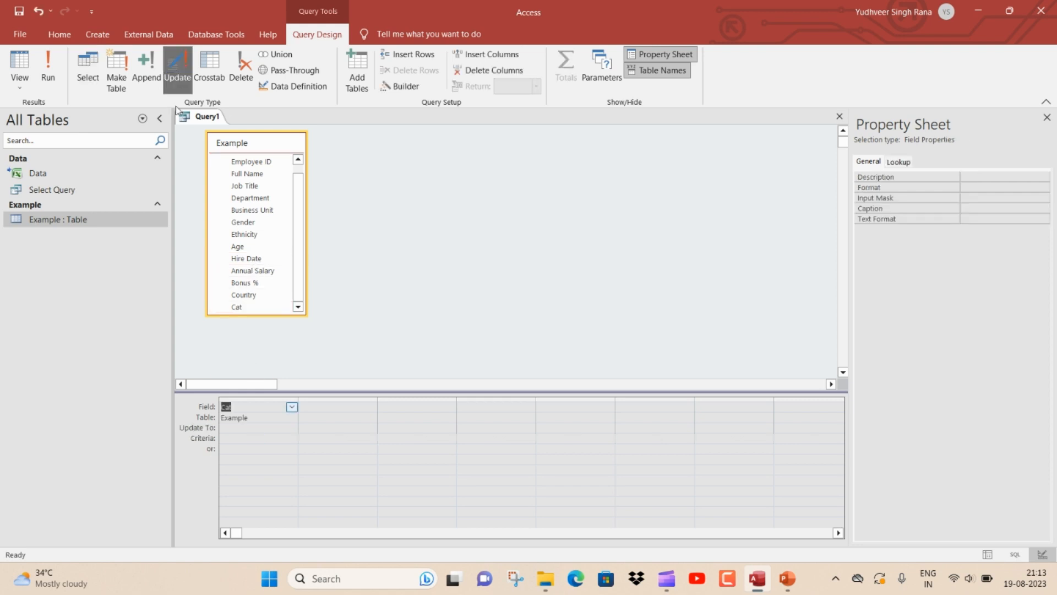
{"action": "left_click", "coordinate": [228, 427]}
{"action": "type", "text": "\"Senior Citizen\""}
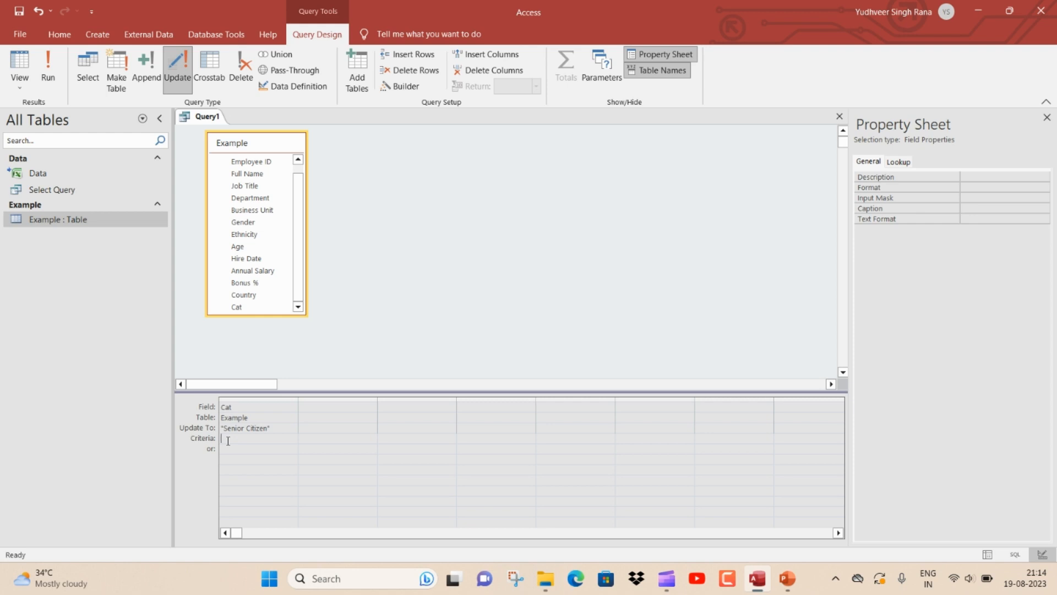
Add the Age field to the update query grid with the criterion >60
{"action": "left_click", "coordinate": [311, 410]}
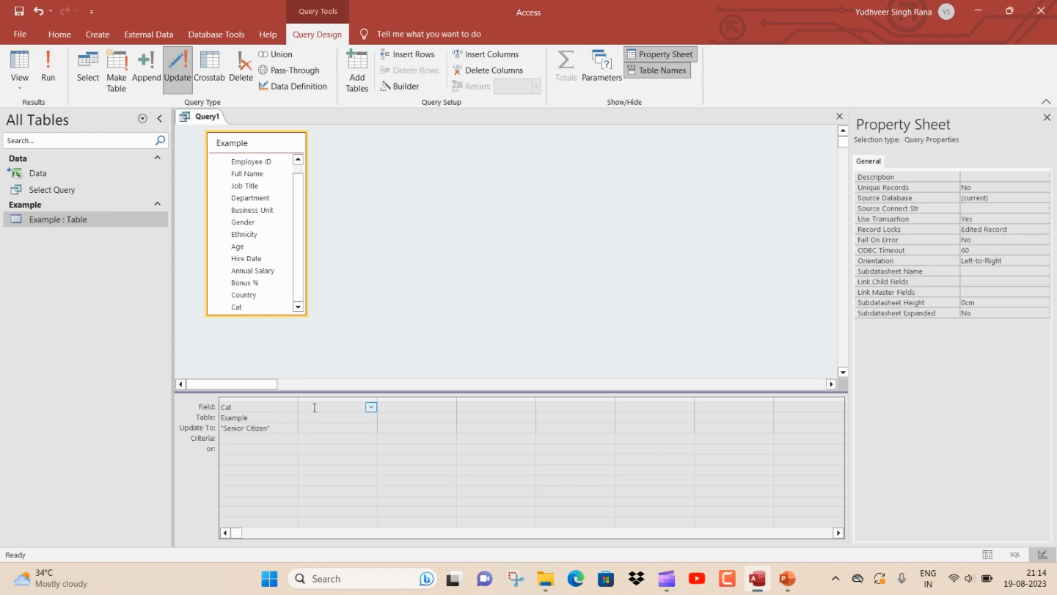
{"action": "left_click", "coordinate": [370, 408]}
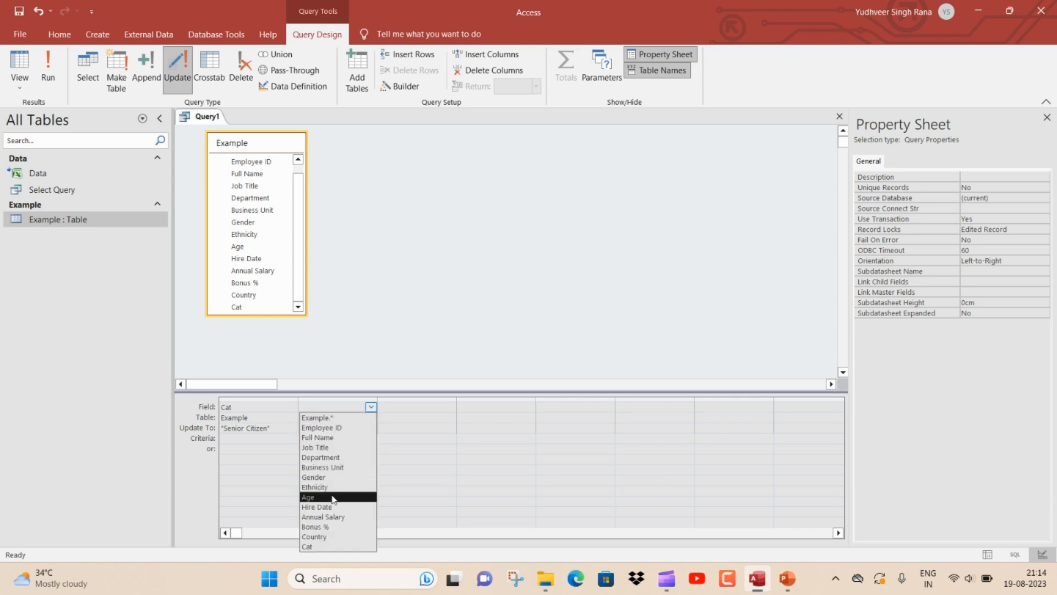
{"action": "left_click", "coordinate": [333, 497]}
{"action": "left_click", "coordinate": [327, 438]}
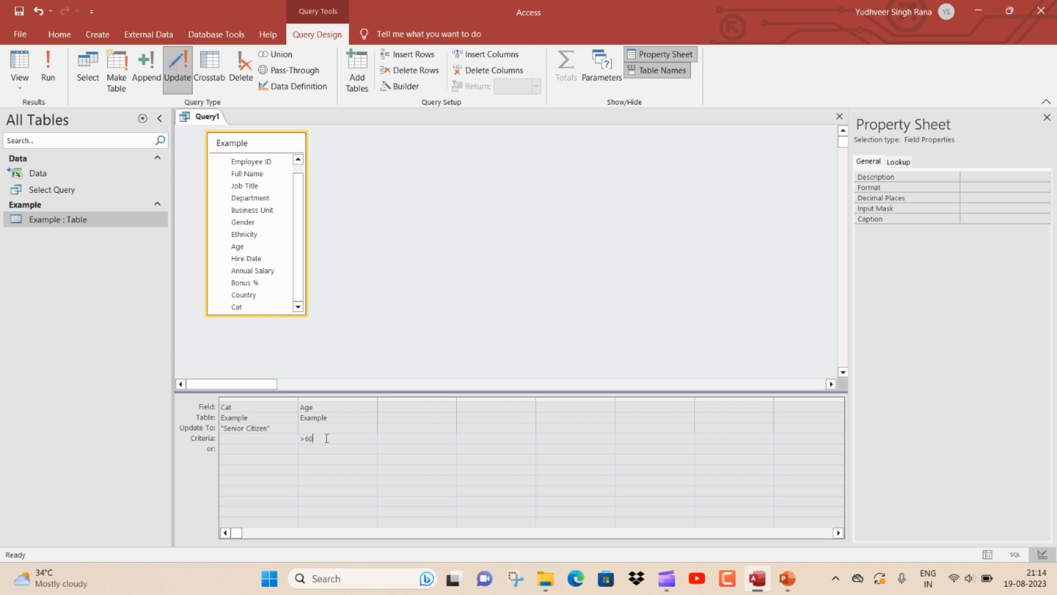
Switch the query to SQL view and review the UPDATE statement's WHERE condition
{"action": "right_click", "coordinate": [203, 122]}
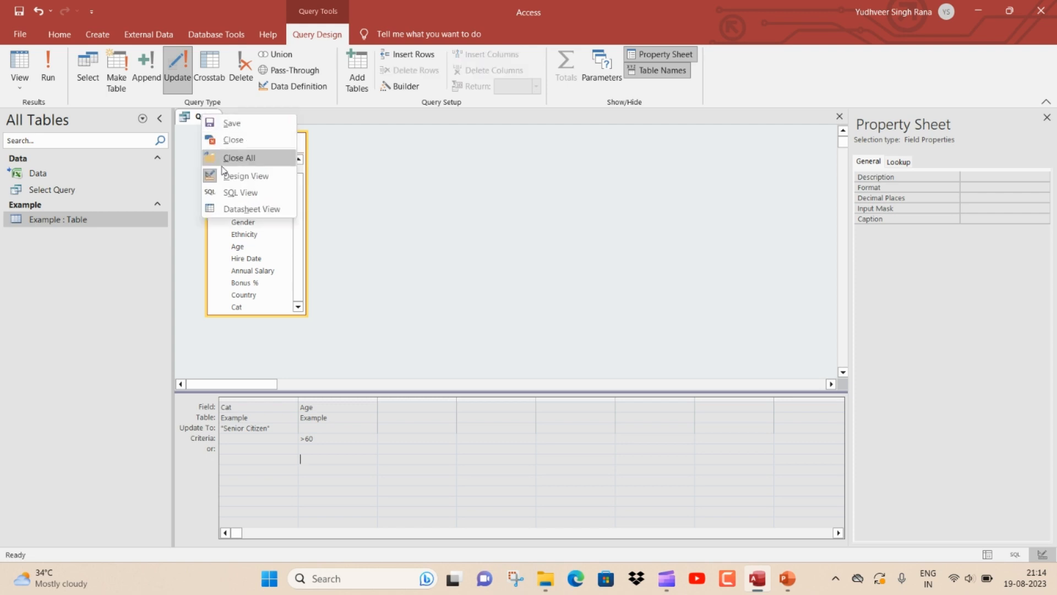
{"action": "left_click", "coordinate": [233, 192]}
{"action": "left_click", "coordinate": [228, 154]}
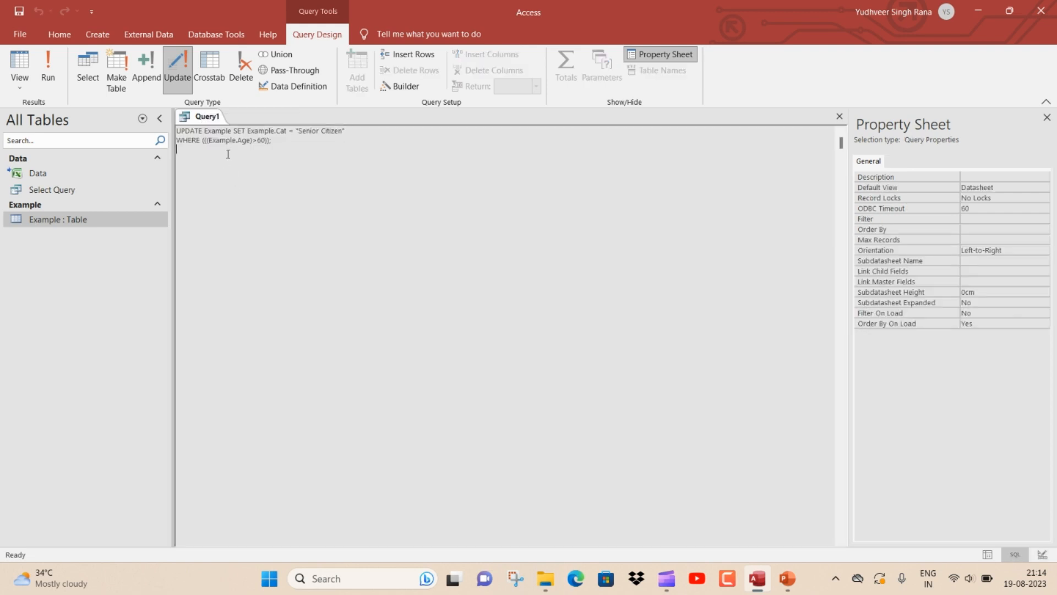
{"action": "left_click_drag", "start_coordinate": [237, 140], "coordinate": [273, 141]}
{"action": "left_click", "coordinate": [278, 140]}
Run the update query, confirm updating the records, and close the query
{"action": "left_click", "coordinate": [48, 67]}
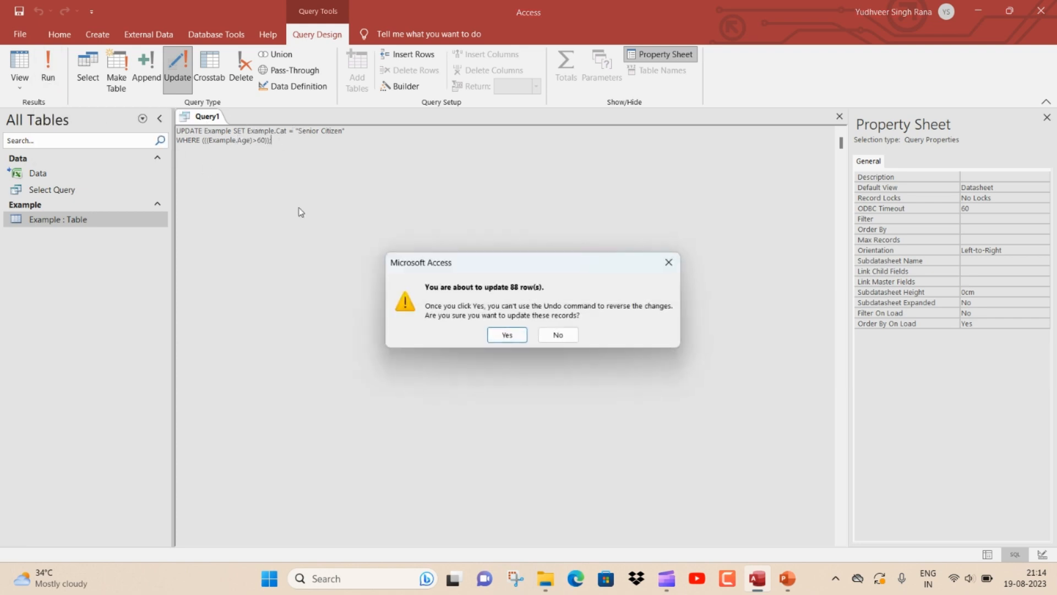
{"action": "left_click", "coordinate": [496, 336]}
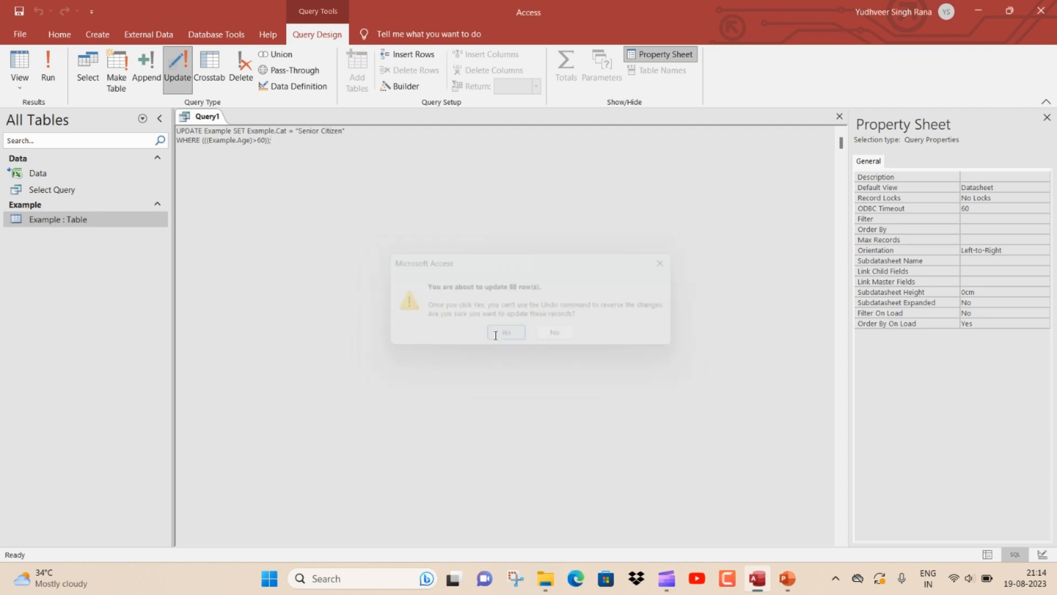
{"action": "left_click", "coordinate": [837, 117]}
{"action": "left_click", "coordinate": [532, 324]}
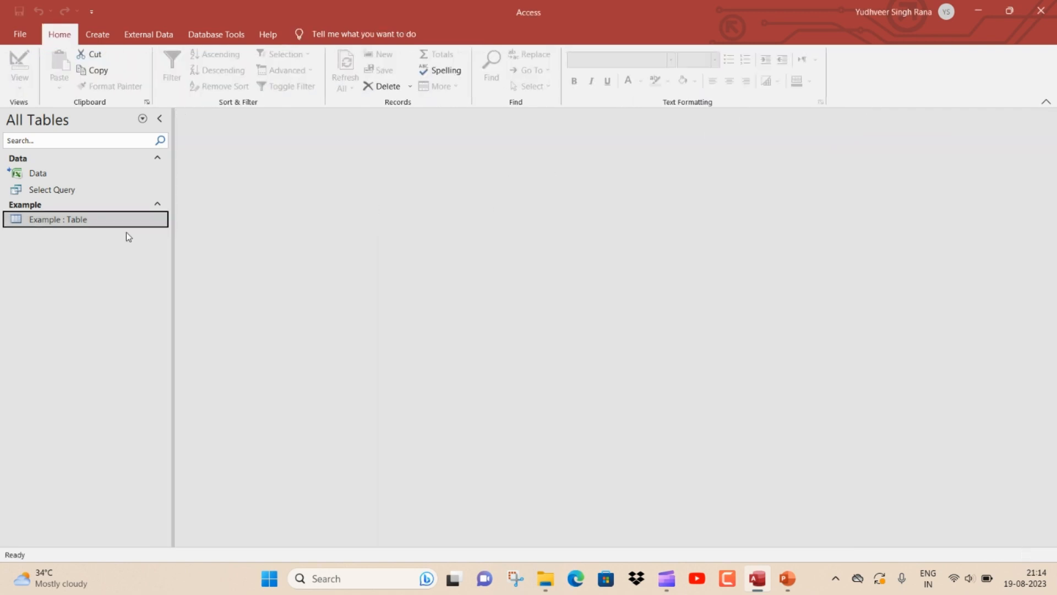
Open the Example table and filter the Cat column to show only Senior Citizen records
{"action": "double_click", "coordinate": [101, 222]}
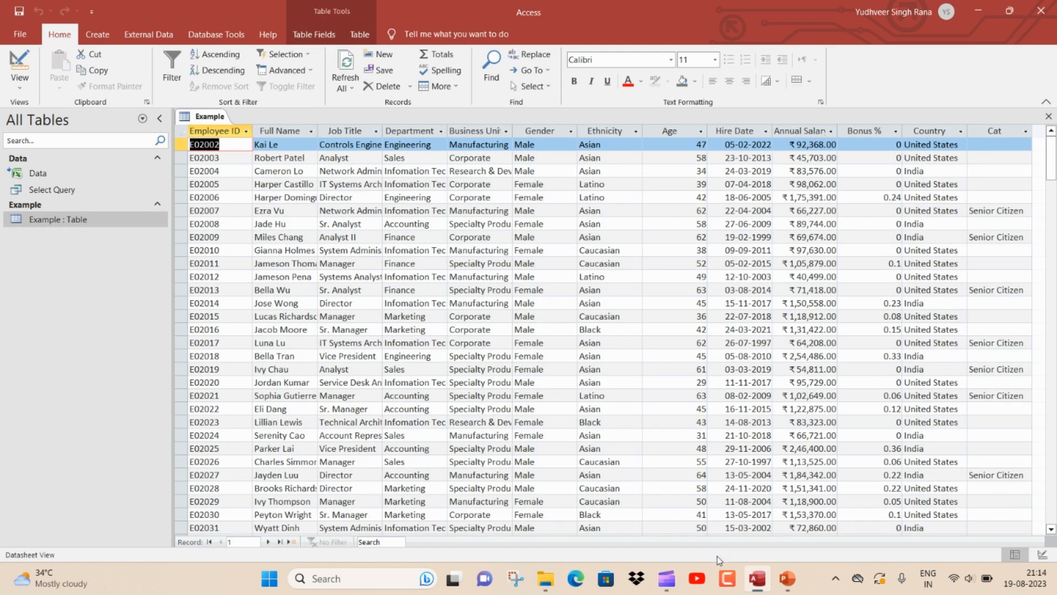
{"action": "left_click", "coordinate": [981, 211]}
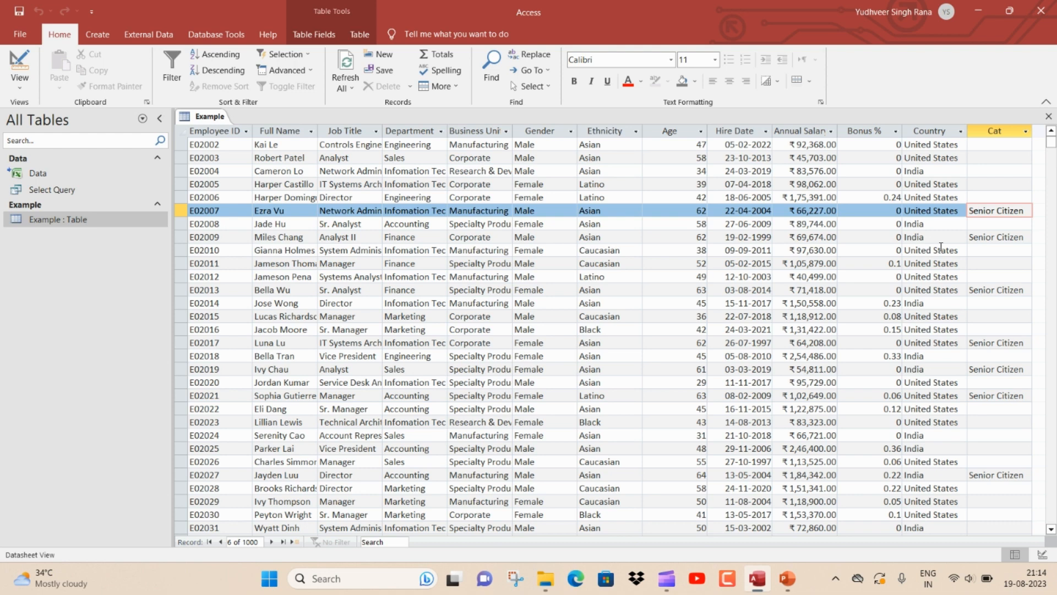
{"action": "left_click", "coordinate": [978, 237]}
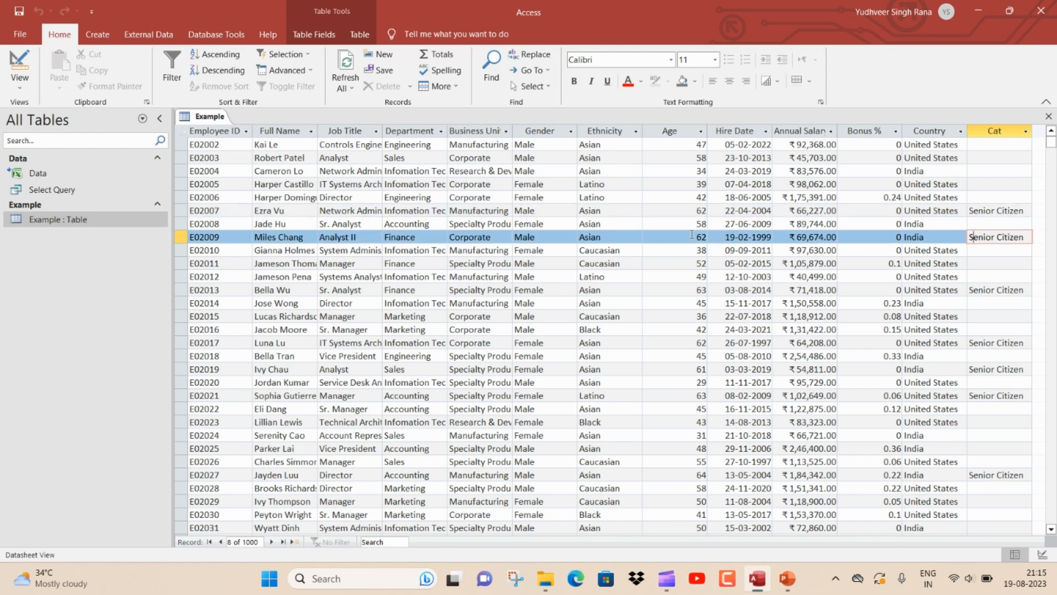
{"action": "left_click", "coordinate": [1025, 131]}
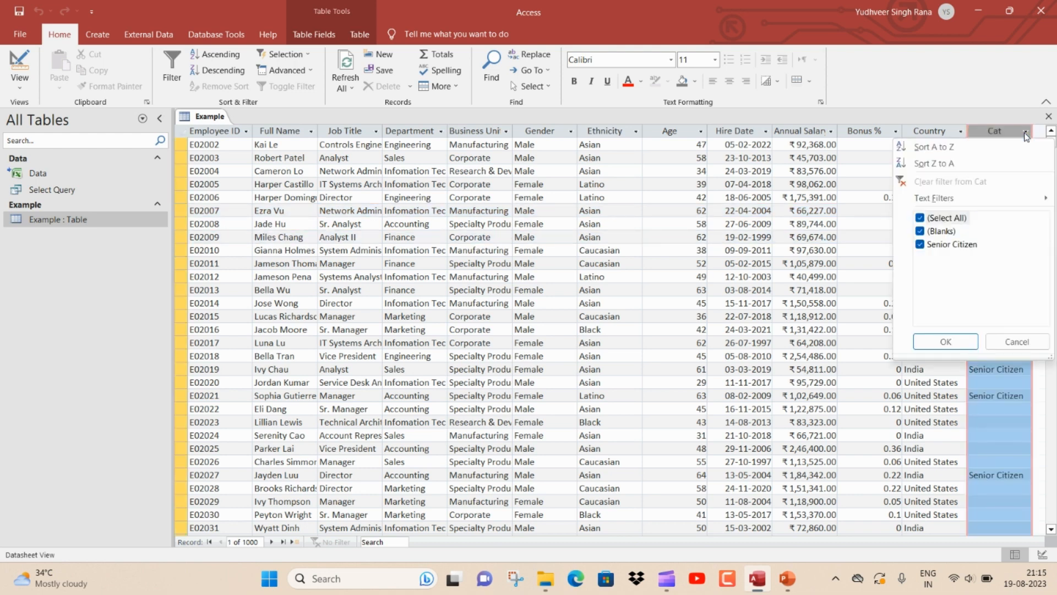
{"action": "left_click", "coordinate": [920, 218]}
{"action": "left_click", "coordinate": [920, 244]}
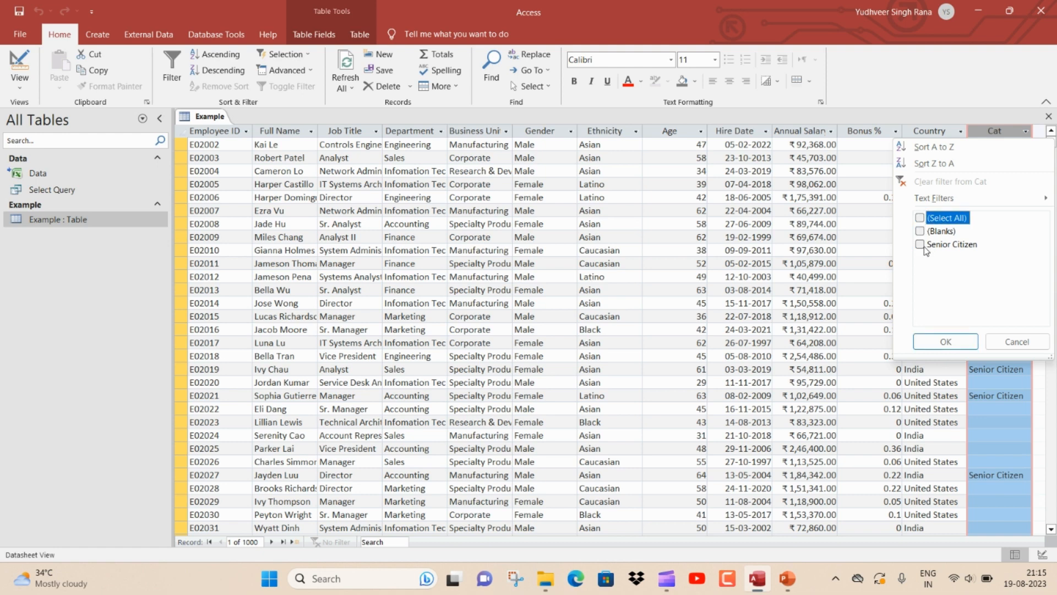
{"action": "left_click", "coordinate": [945, 342]}
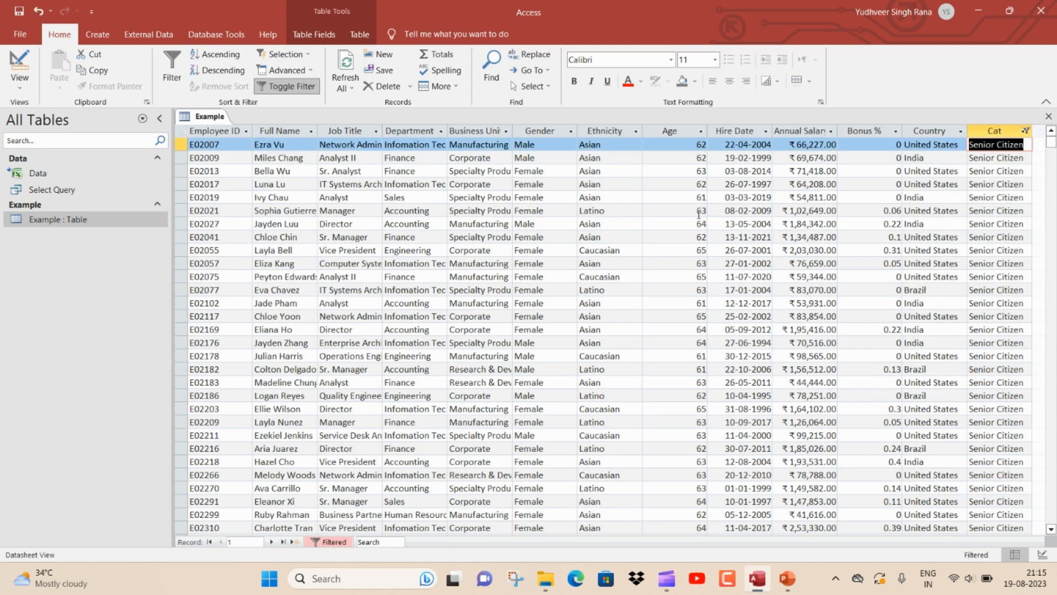
Examine the Age values of the filtered records, then close the table
{"action": "left_click", "coordinate": [700, 131]}
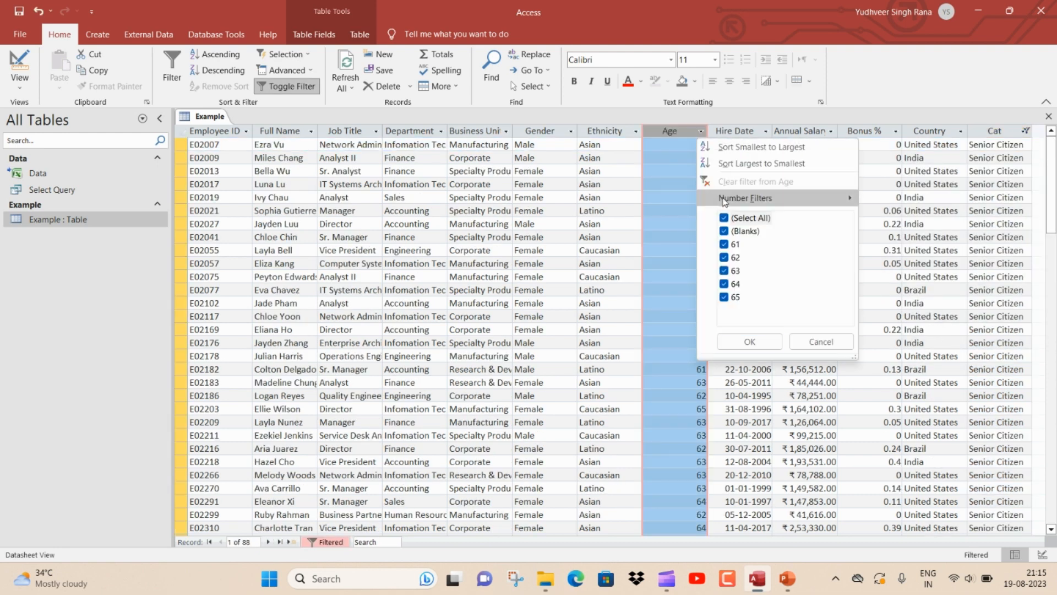
{"action": "left_click", "coordinate": [809, 345]}
{"action": "scroll", "coordinate": [631, 369], "scroll_direction": "down", "scroll_amount": 8}
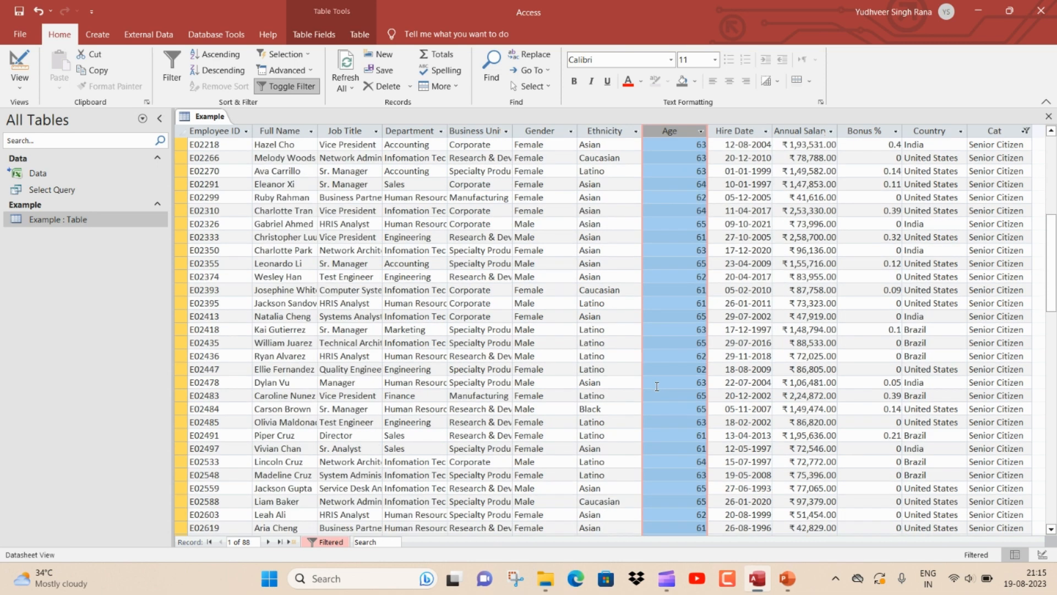
{"action": "scroll", "coordinate": [654, 384], "scroll_direction": "up", "scroll_amount": 8}
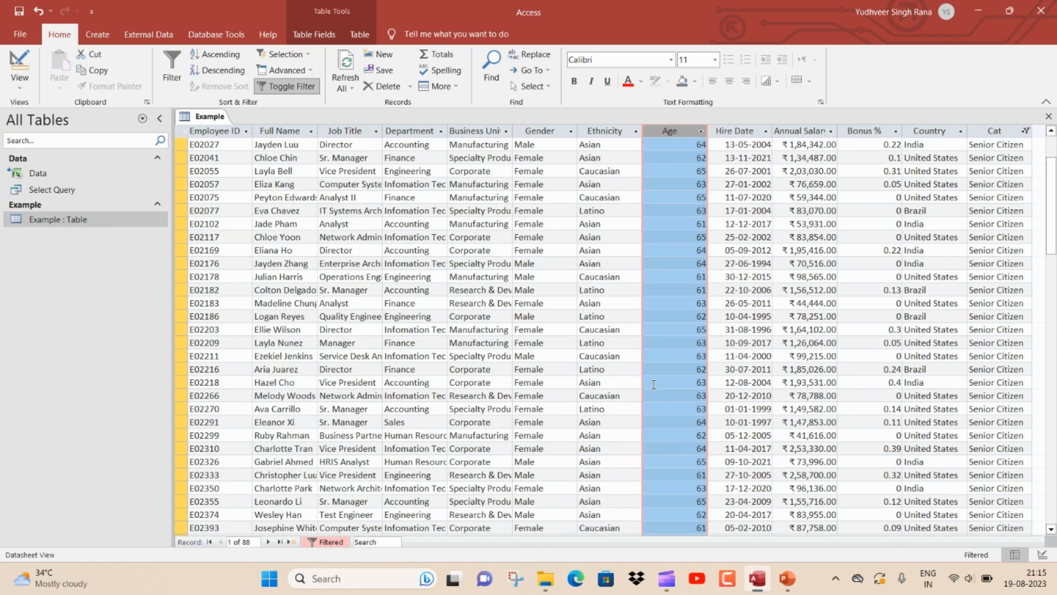
{"action": "left_click", "coordinate": [1048, 116]}
{"action": "left_click", "coordinate": [538, 329]}
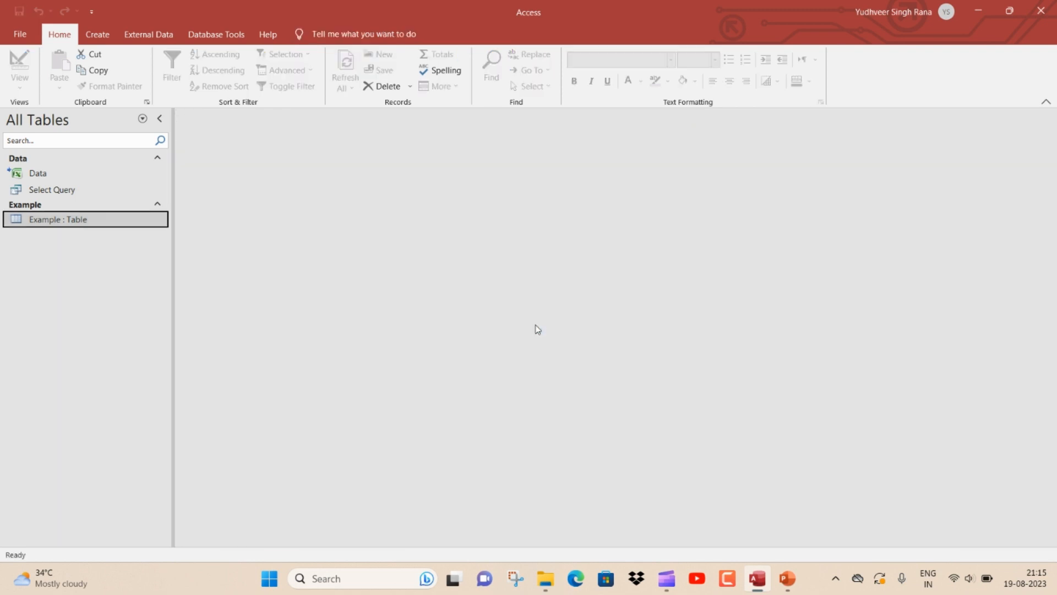
Open the Example table, jump to the last record, and close it
{"action": "double_click", "coordinate": [133, 220]}
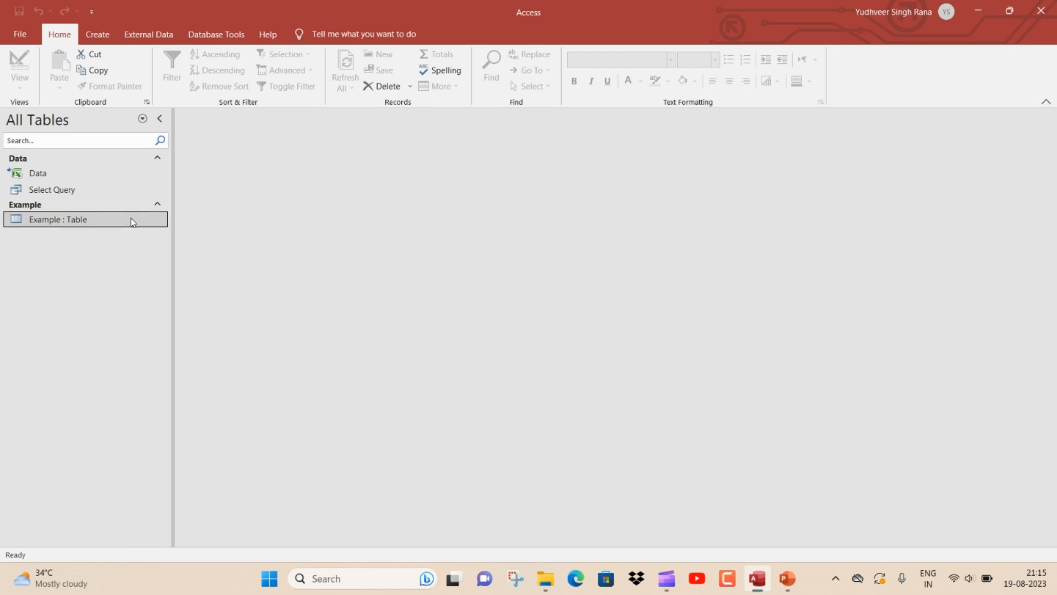
{"action": "left_click", "coordinate": [280, 542]}
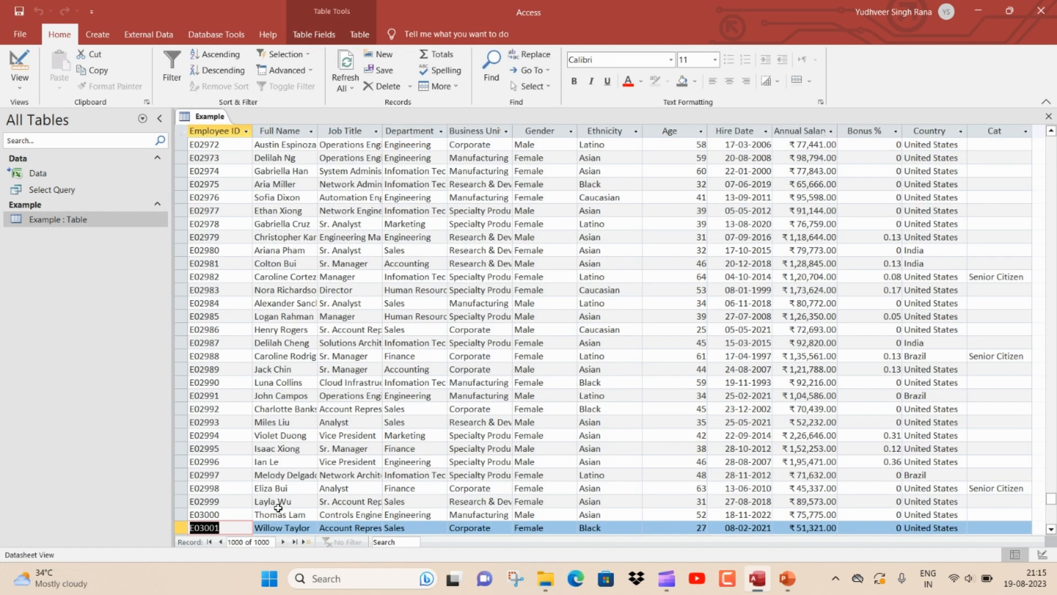
{"action": "key", "text": "ctrl+w"}
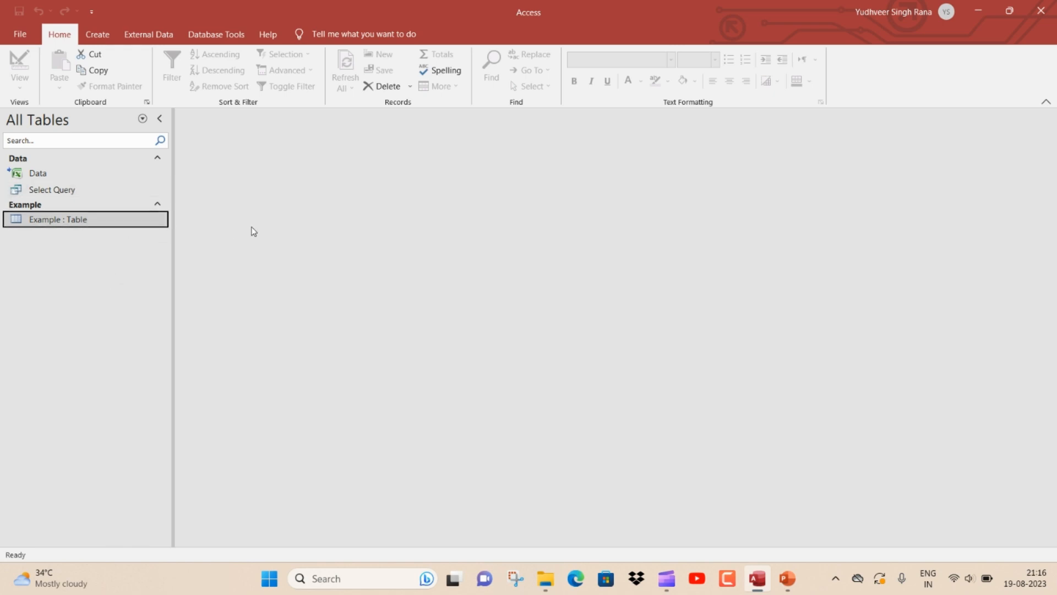
Create a new query design and make it an append query targeting the Example table in the current database
{"action": "key", "text": "alt+c"}
{"action": "key", "text": "q"}
{"action": "key", "text": "d"}
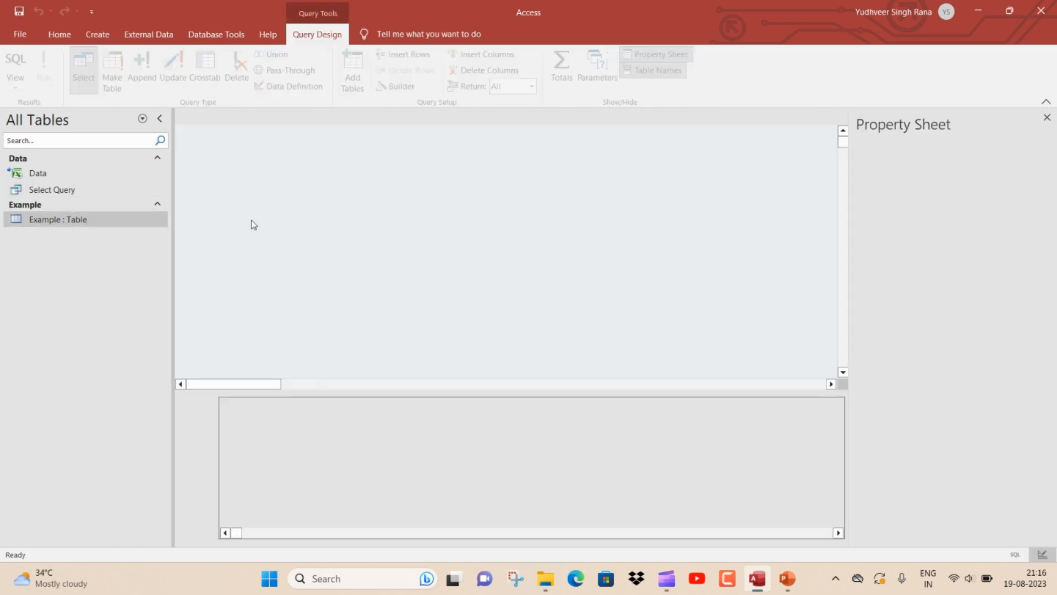
{"action": "left_click", "coordinate": [619, 225]}
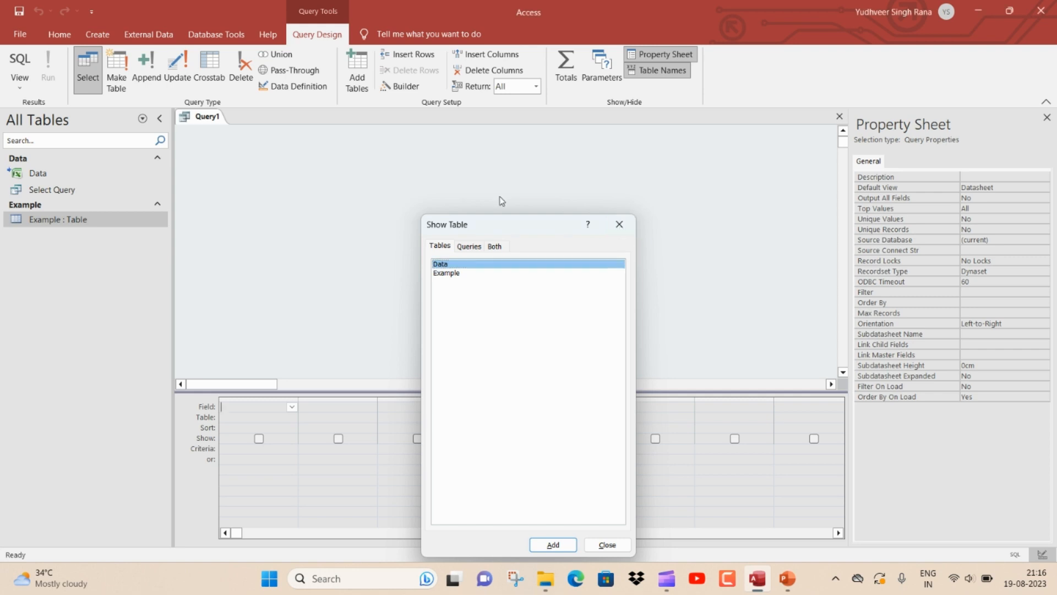
{"action": "left_click", "coordinate": [148, 69]}
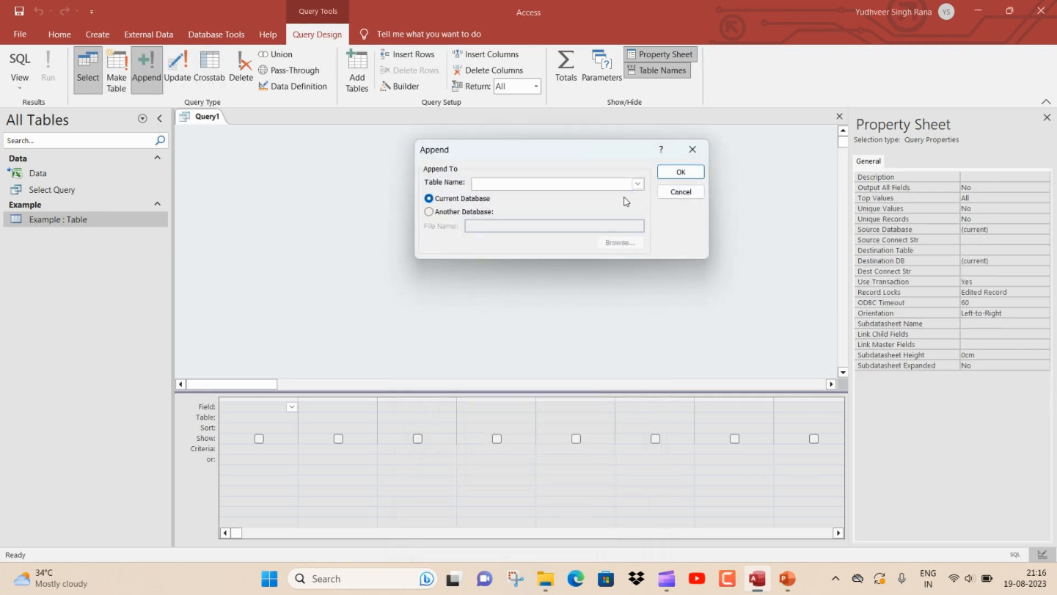
{"action": "left_click", "coordinate": [637, 184]}
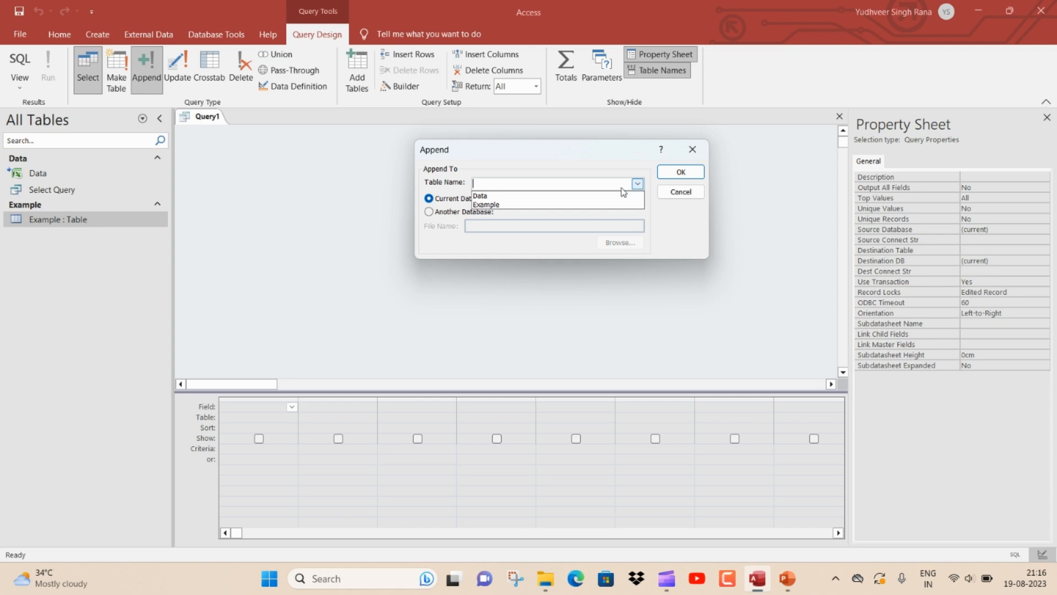
{"action": "left_click", "coordinate": [558, 205]}
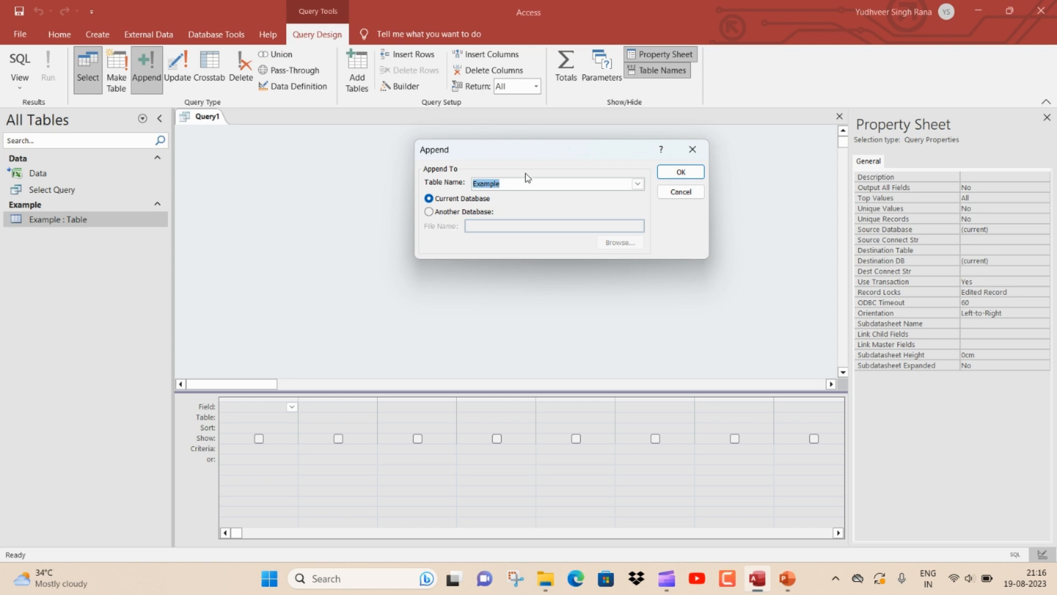
{"action": "left_click", "coordinate": [681, 171]}
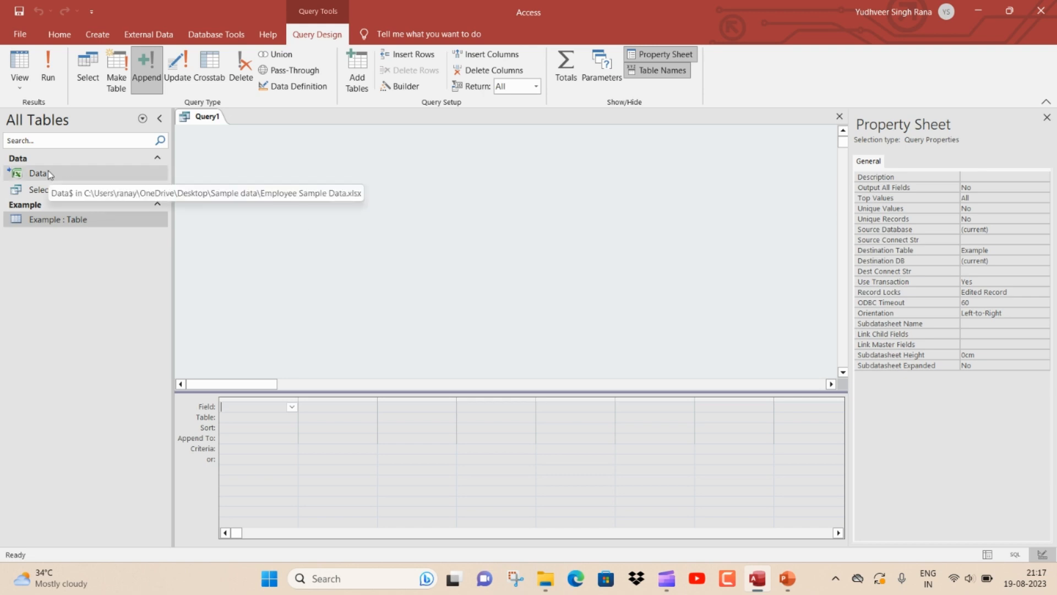
Add the Data table to the query and place its fields from Employee ID through Country in the grid
{"action": "left_click_drag", "start_coordinate": [50, 174], "coordinate": [314, 177]}
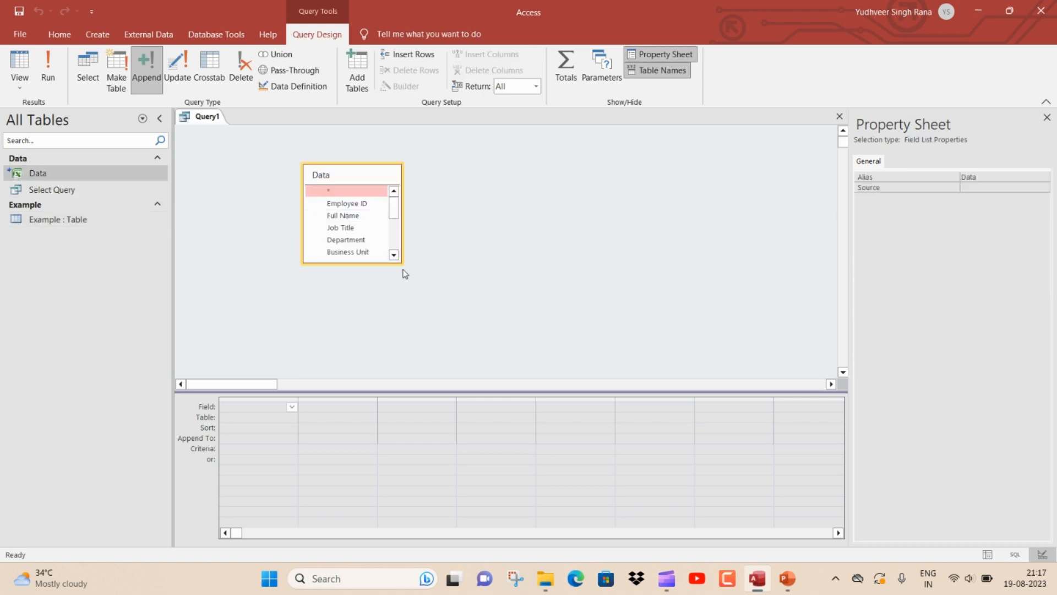
{"action": "left_click_drag", "start_coordinate": [400, 261], "coordinate": [577, 337]}
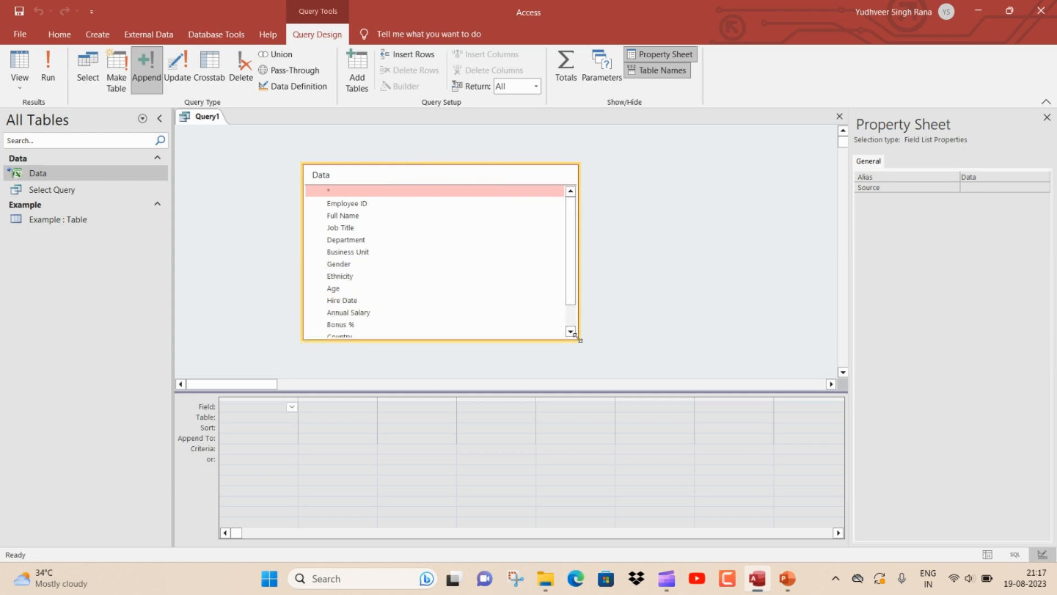
{"action": "left_click", "coordinate": [361, 207]}
{"action": "left_click_drag", "start_coordinate": [570, 304], "coordinate": [574, 327]}
{"action": "left_click", "coordinate": [379, 308], "text": "shift"}
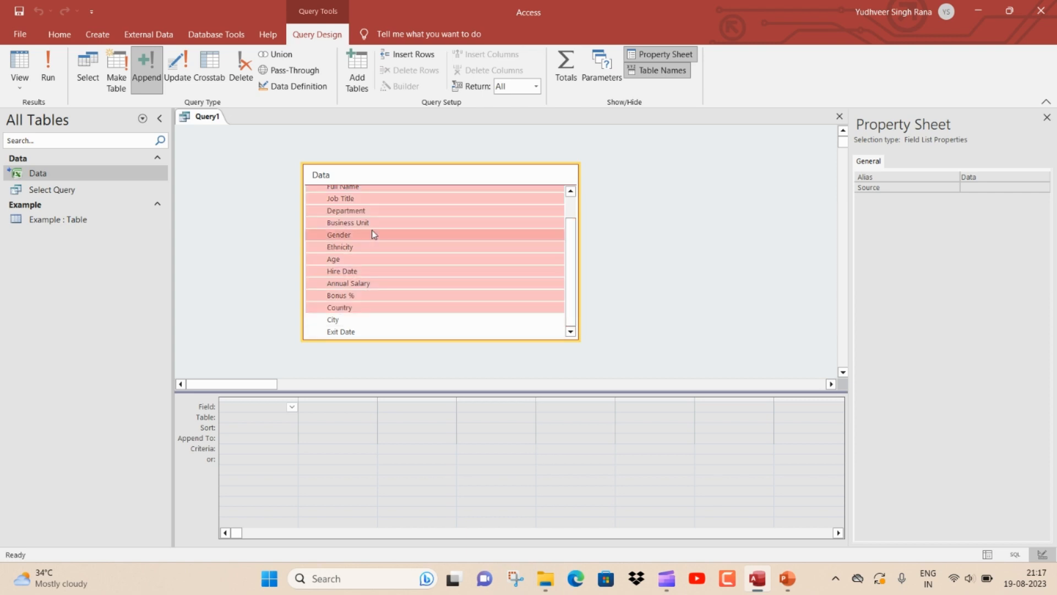
{"action": "left_click_drag", "start_coordinate": [372, 212], "coordinate": [260, 410]}
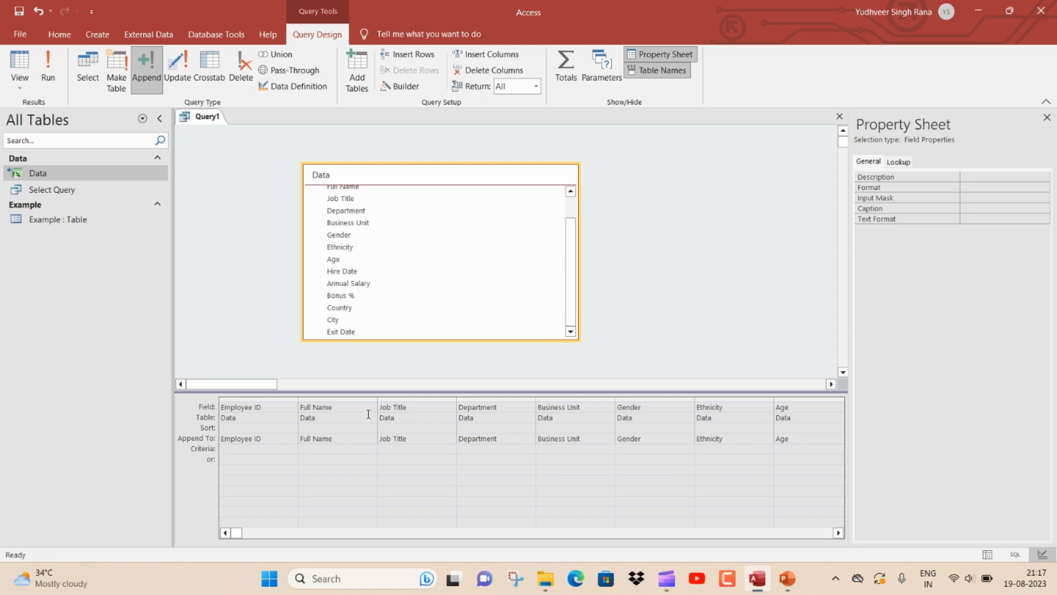
Switch the append query to SQL view and review the INSERT INTO statement
{"action": "left_click", "coordinate": [266, 407]}
{"action": "left_click", "coordinate": [267, 439]}
{"action": "right_click", "coordinate": [199, 121]}
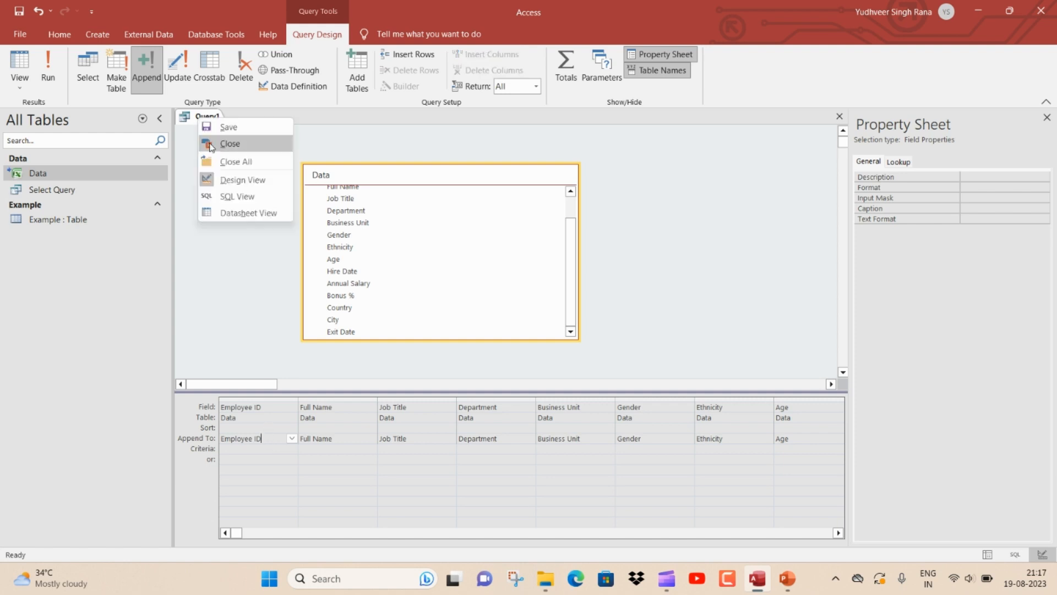
{"action": "left_click", "coordinate": [233, 197]}
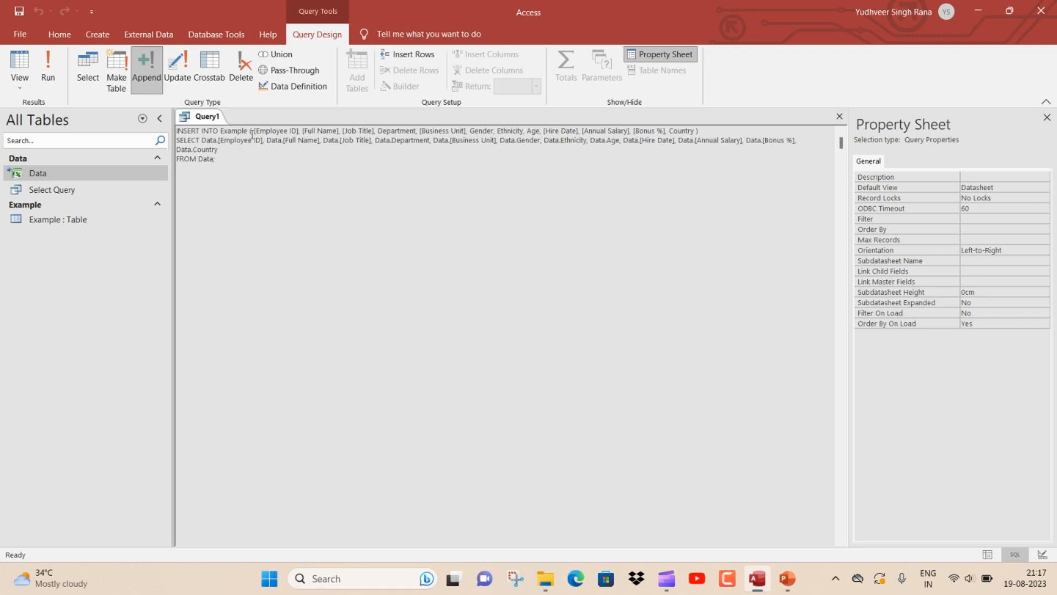
{"action": "left_click_drag", "start_coordinate": [251, 132], "coordinate": [221, 132]}
{"action": "right_click", "coordinate": [211, 122]}
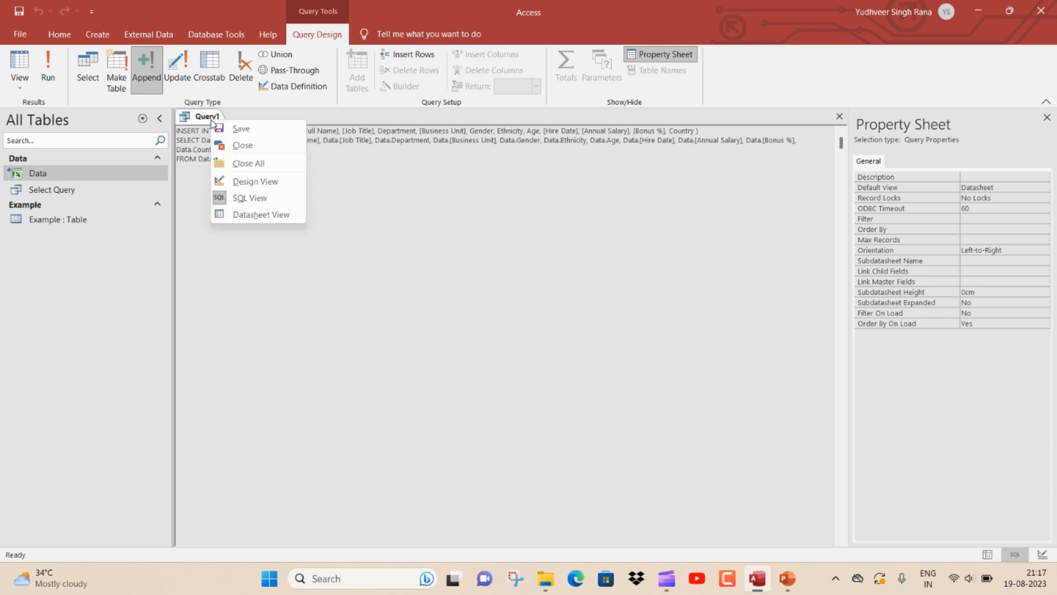
{"action": "left_click", "coordinate": [385, 203]}
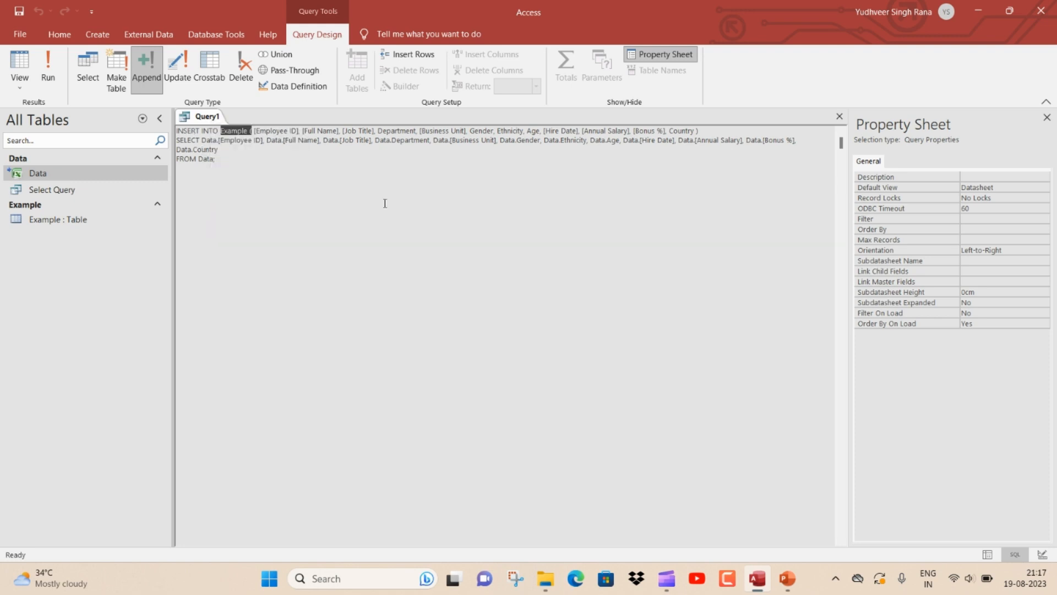
Run the append query, confirm appending the rows into Example, and close the query window
{"action": "left_click", "coordinate": [47, 69]}
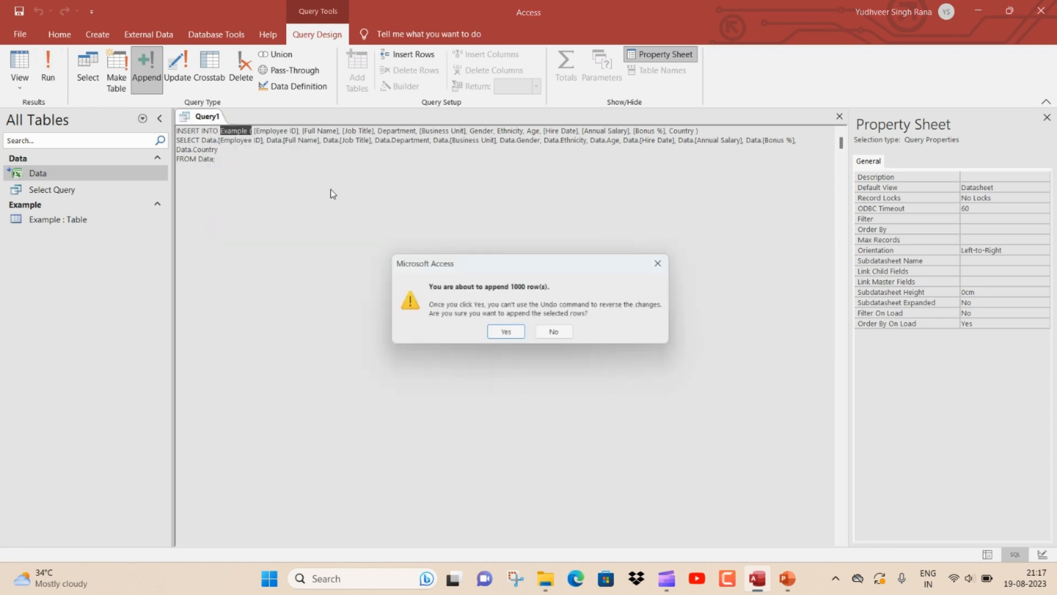
{"action": "left_click", "coordinate": [507, 334]}
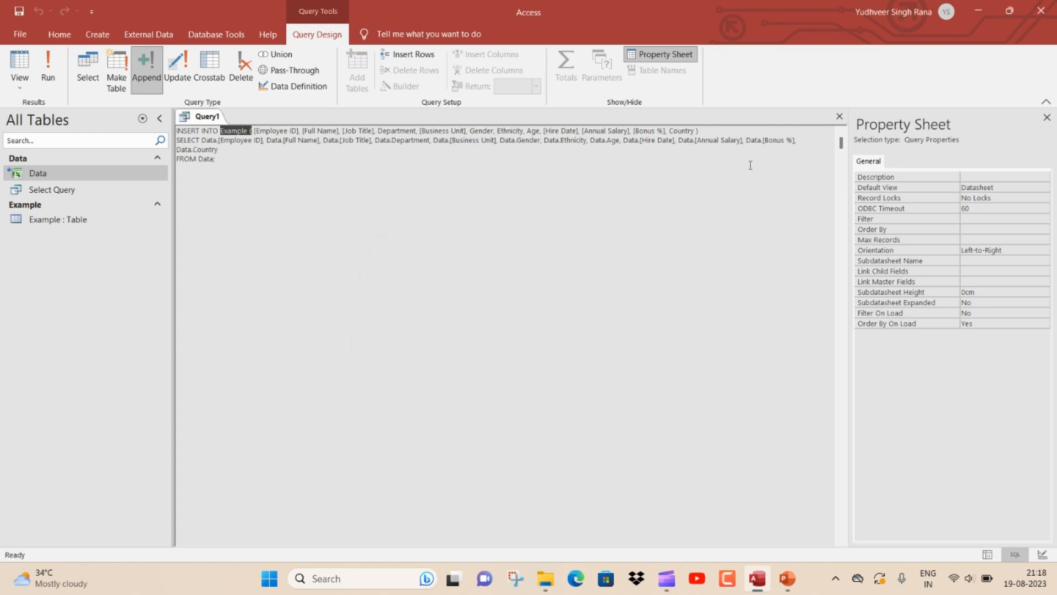
{"action": "left_click", "coordinate": [839, 116]}
Open the Example table and change its Country filter to show only India records
{"action": "double_click", "coordinate": [58, 219]}
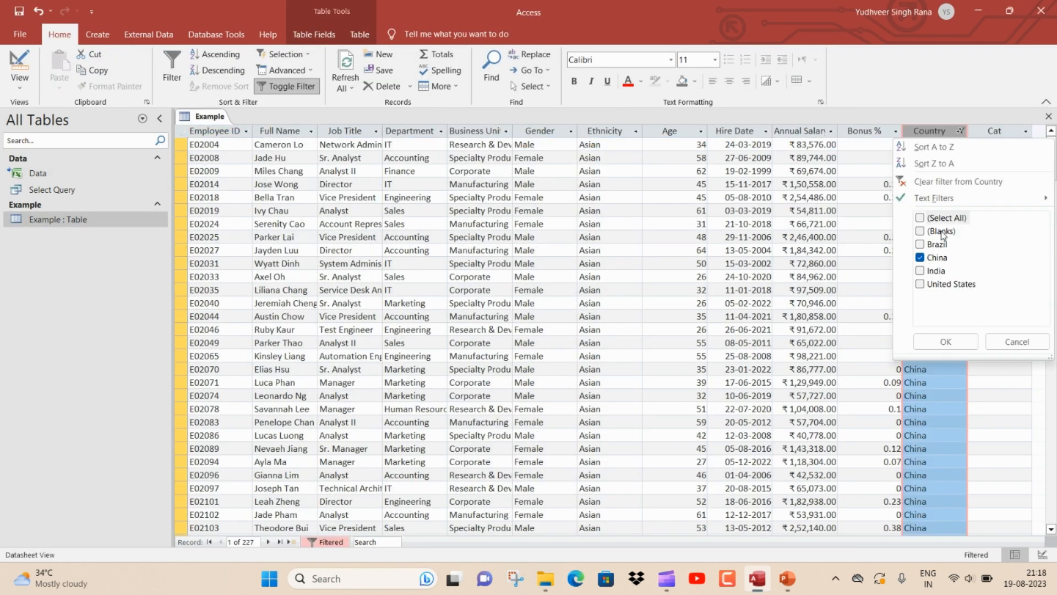
{"action": "left_click", "coordinate": [1017, 341]}
{"action": "left_click", "coordinate": [961, 130]}
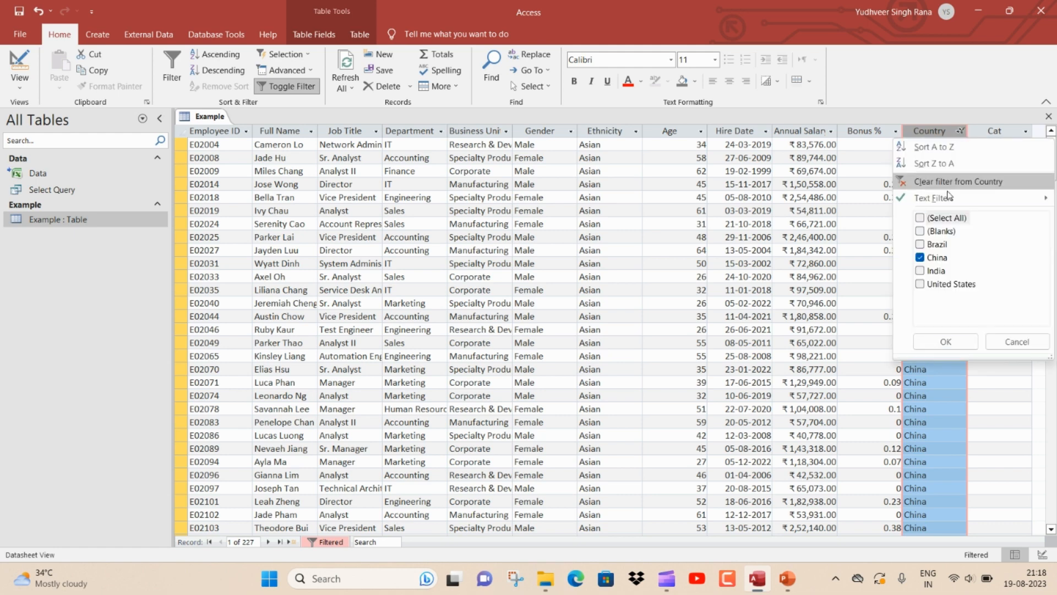
{"action": "left_click", "coordinate": [920, 257]}
{"action": "left_click", "coordinate": [920, 271]}
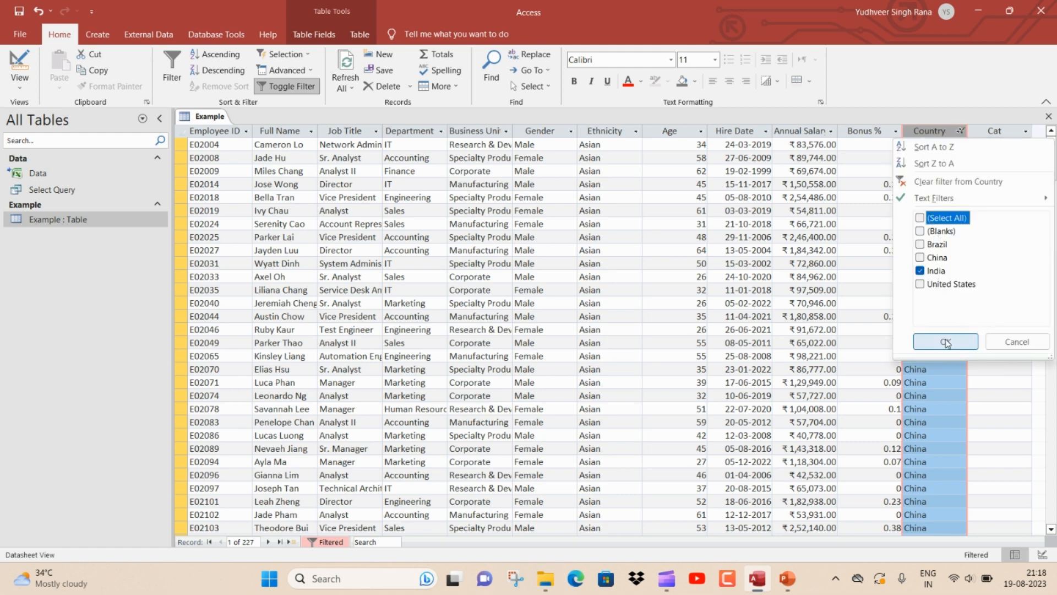
{"action": "left_click", "coordinate": [946, 341]}
Close the Example table, saving the changes to its design
{"action": "left_click", "coordinate": [1048, 116]}
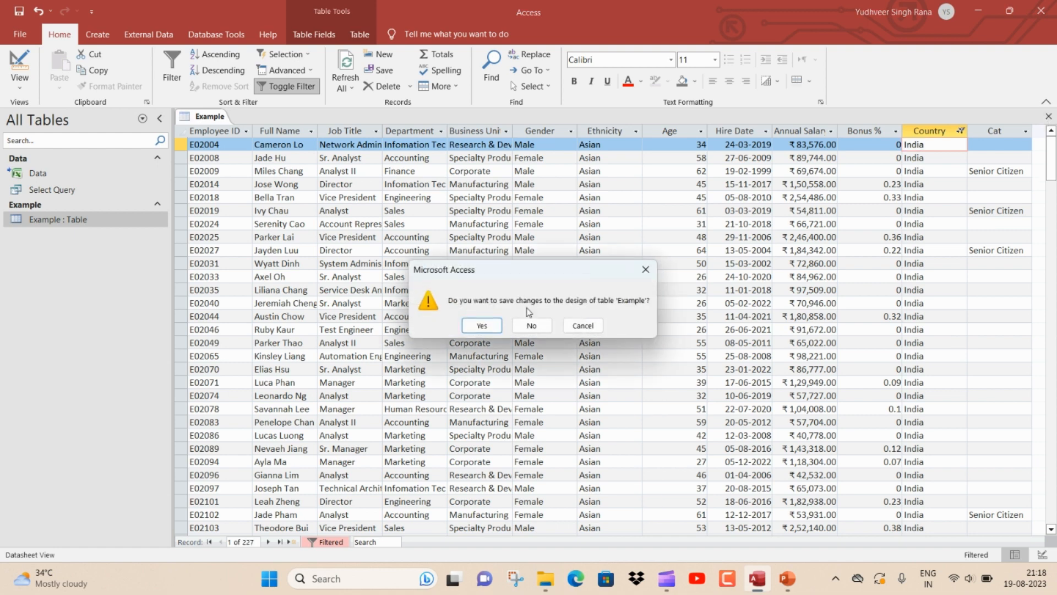
{"action": "left_click", "coordinate": [480, 323]}
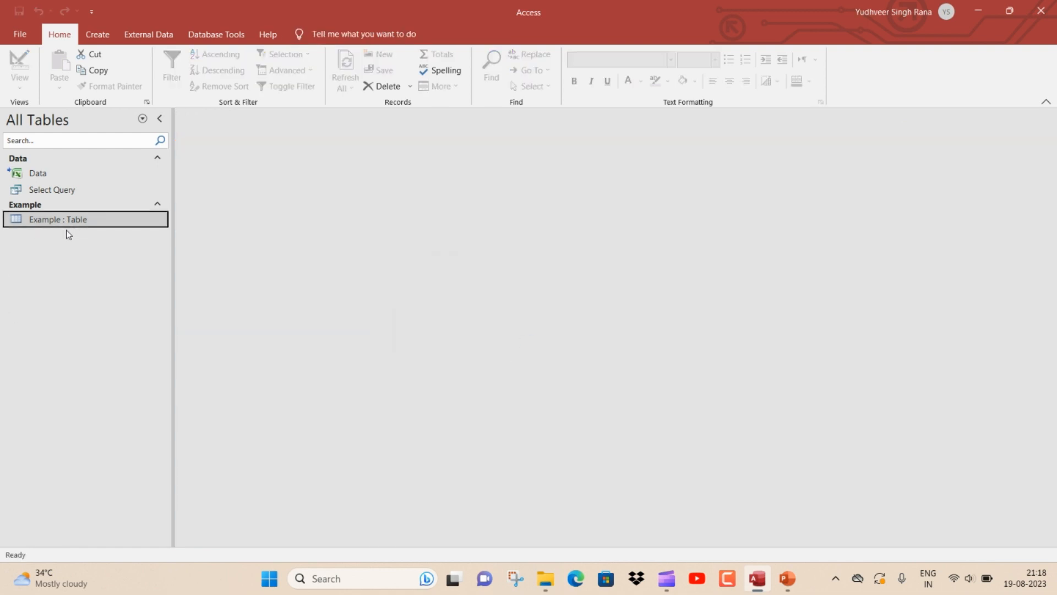